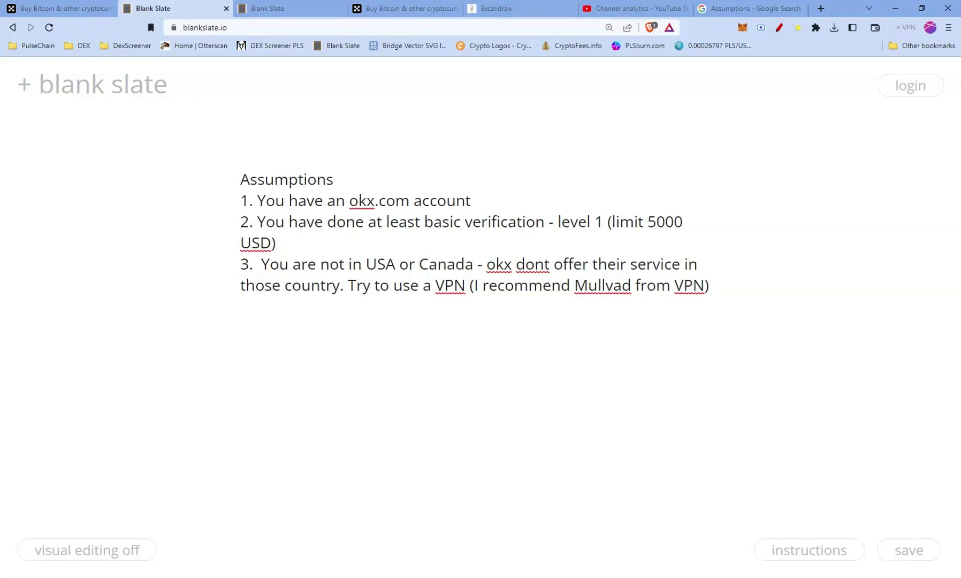
- On OKX, open the buy-with-card page and start a USDT purchase paying 100 EUR
key(ctrl+Tab)
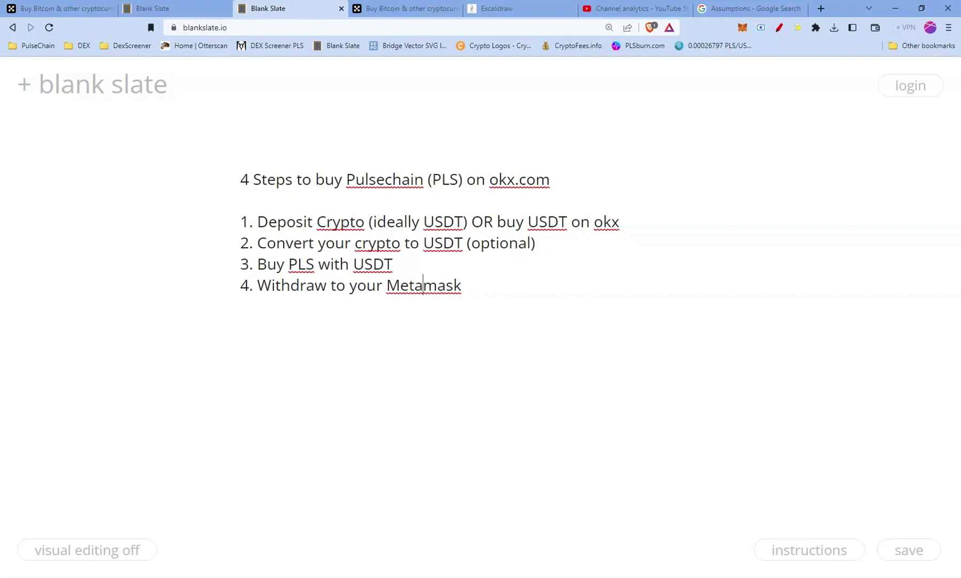
click(385, 11)
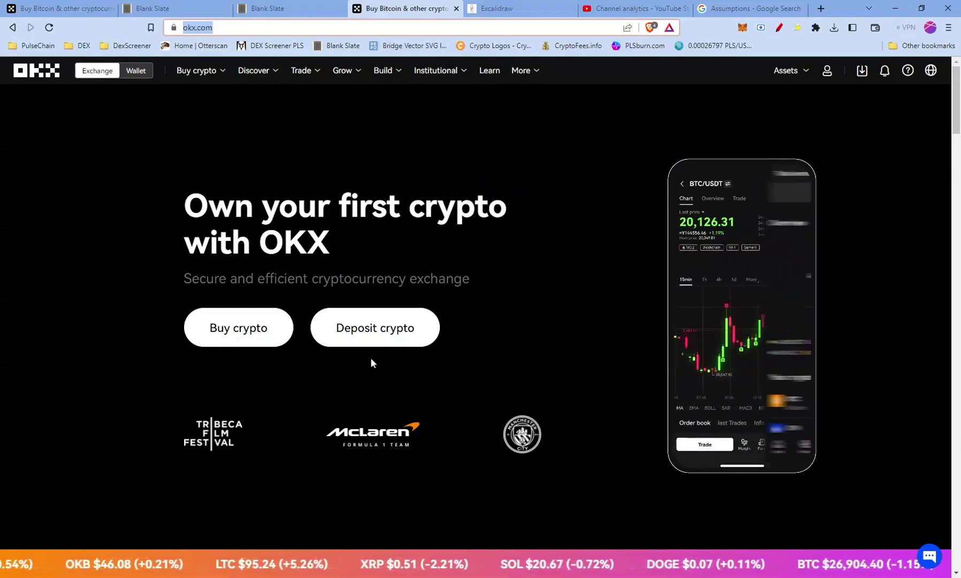
mouse_move(203, 78)
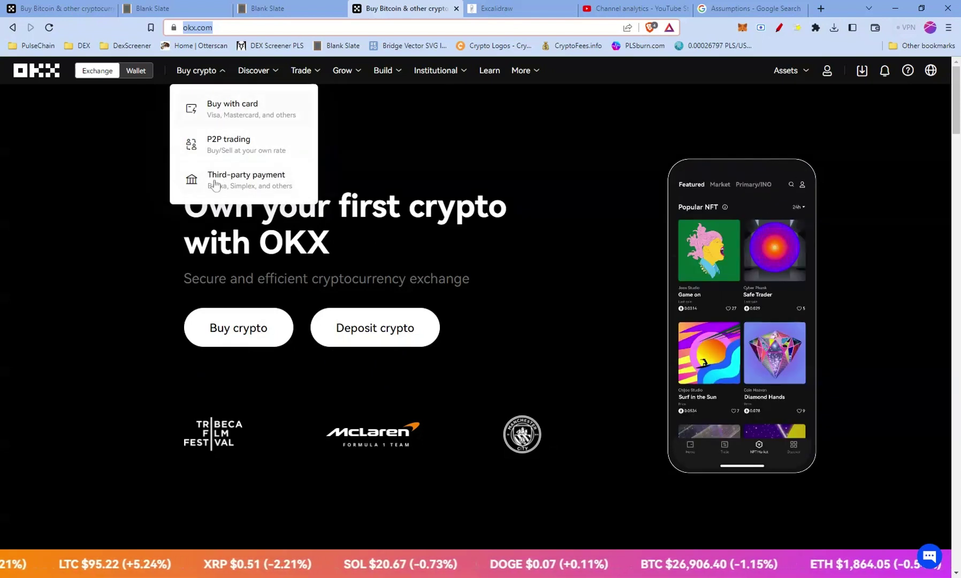
click(246, 115)
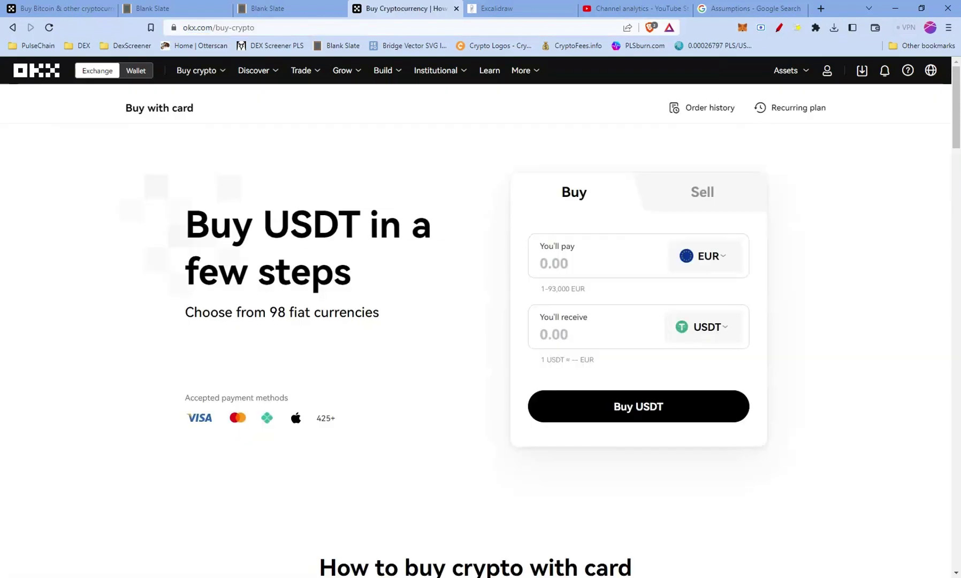
text(100)
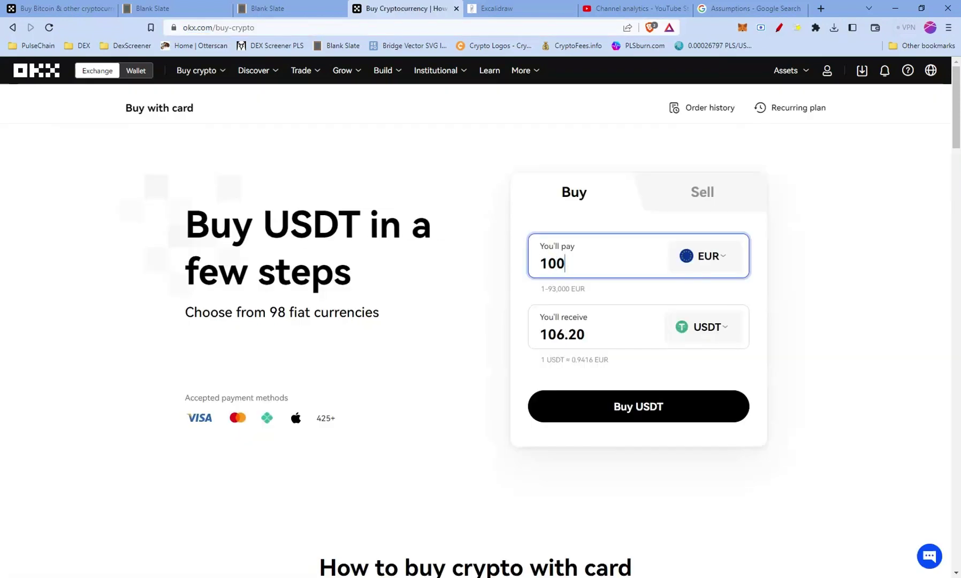
click(632, 412)
- Choose Advcash with VISA as the payment method for the USDT purchase
scroll(434, 312, down, 2)
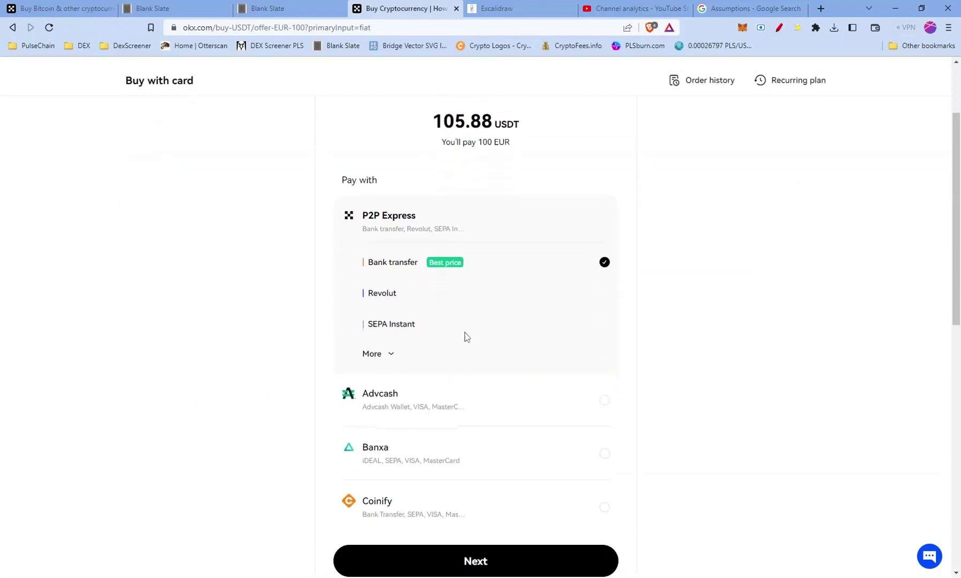
click(471, 393)
click(598, 240)
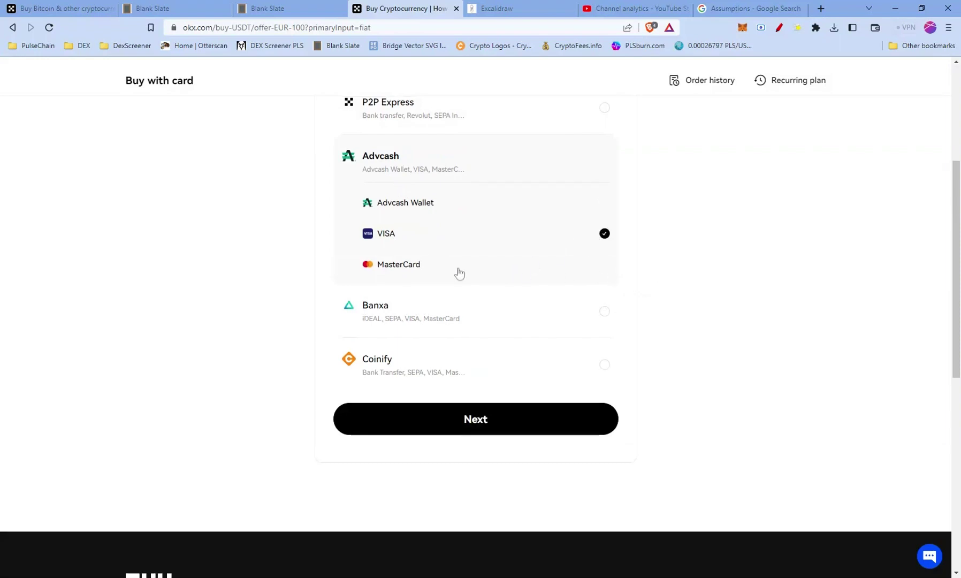
- Leave the card purchase and open the Deposit page for the account's assets
key(ctrl+shift+Tab)
click(409, 9)
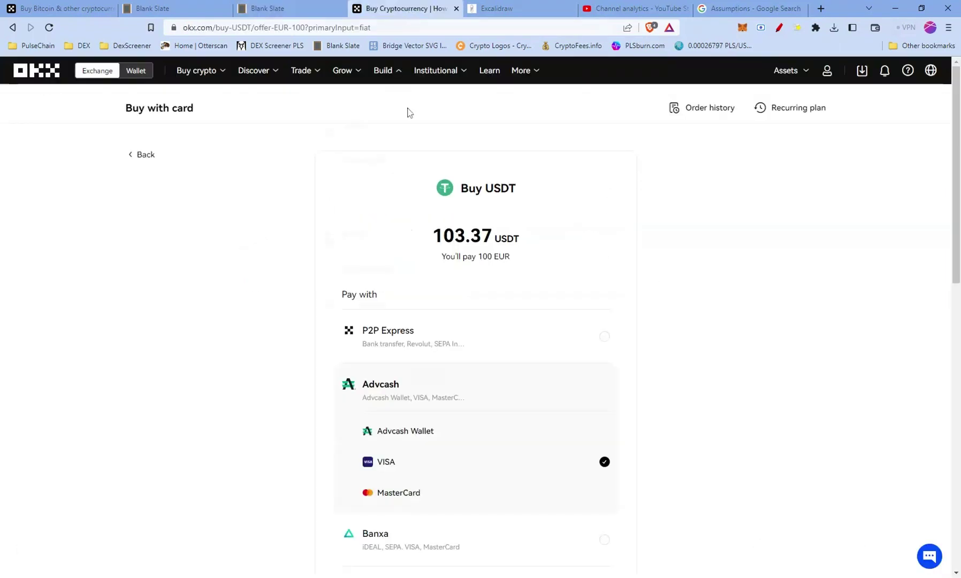
key(alt+Left)
mouse_move(785, 72)
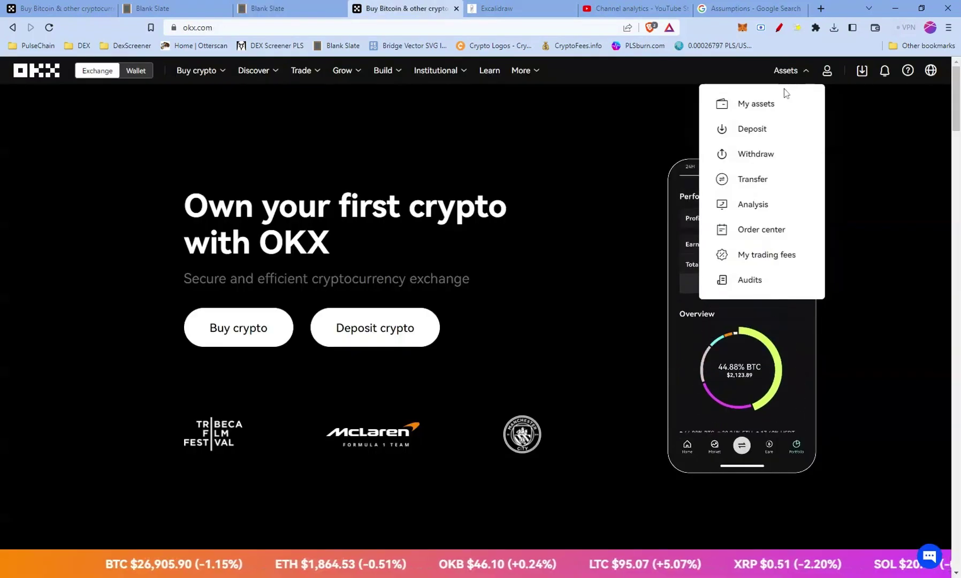
click(764, 132)
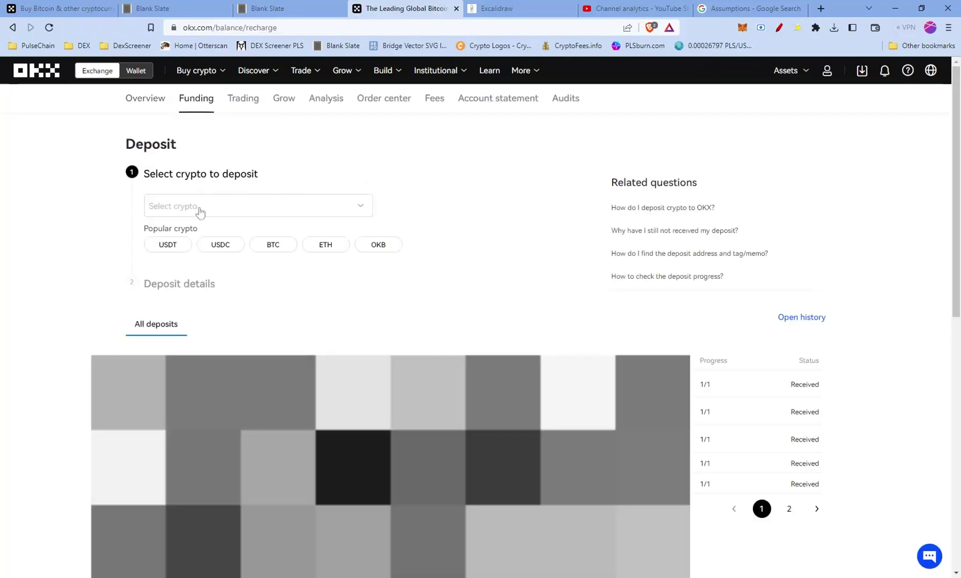
- Browse the cryptos available for deposit, search for "bitc" and select BTC
click(241, 215)
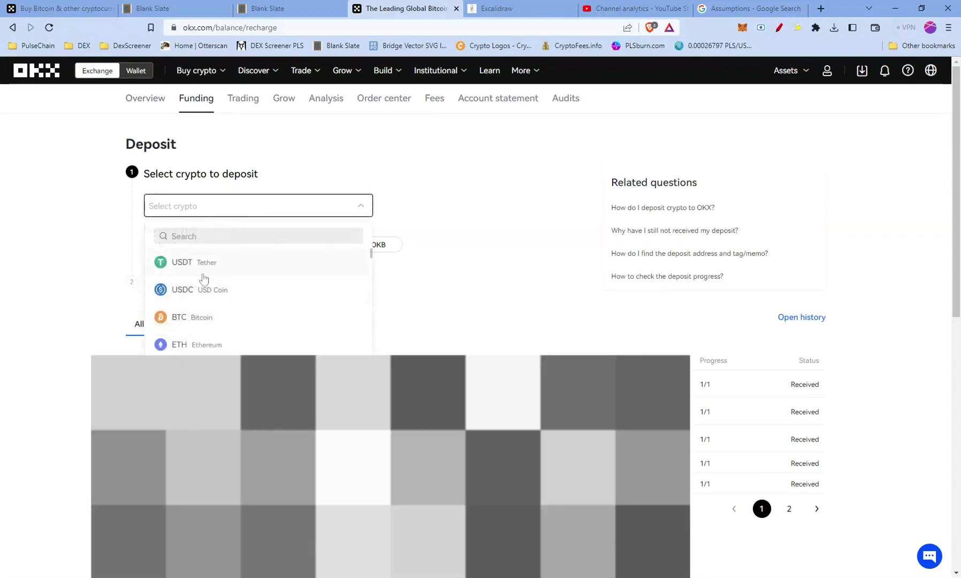
scroll(201, 300, down, 8)
click(92, 257)
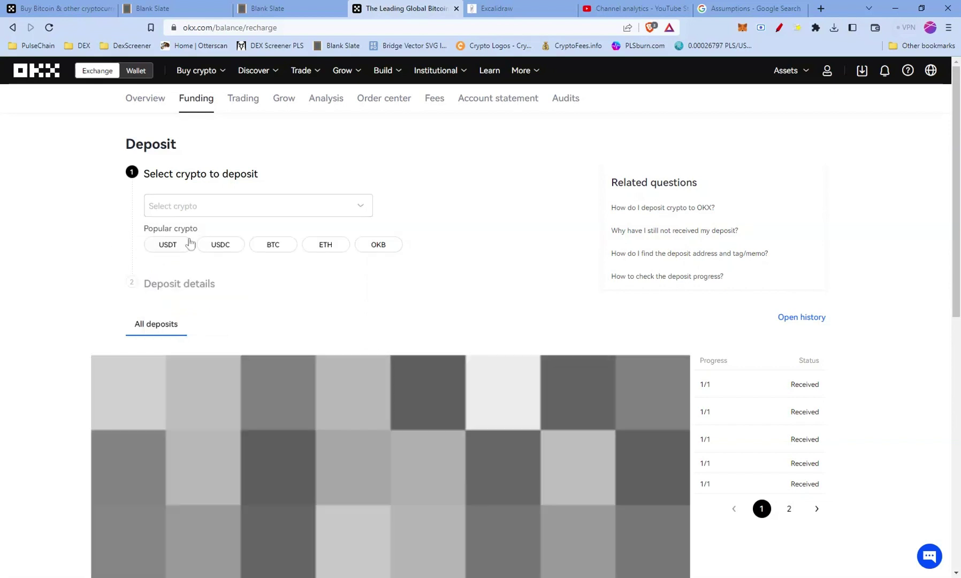
click(202, 212)
scroll(222, 293, up, 1)
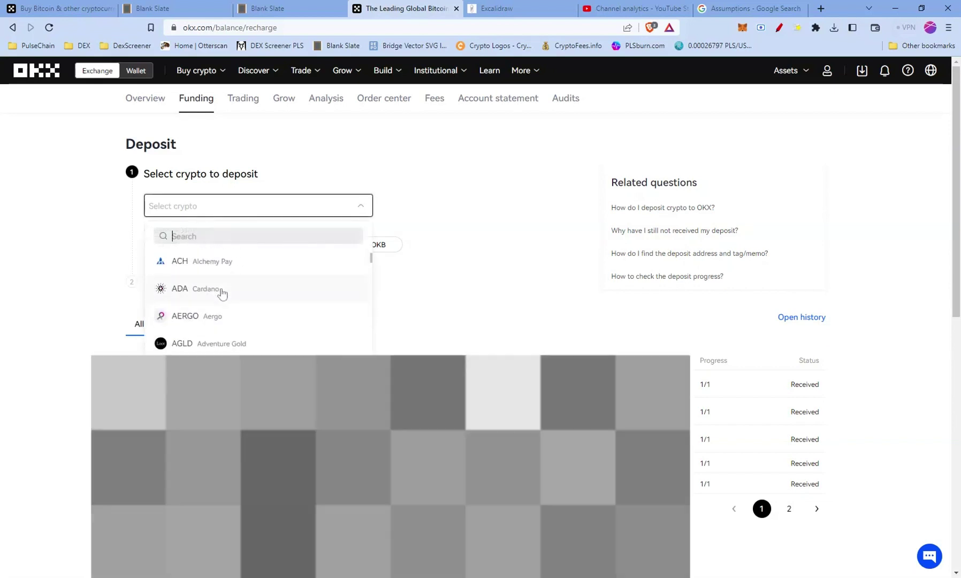
text(bitc)
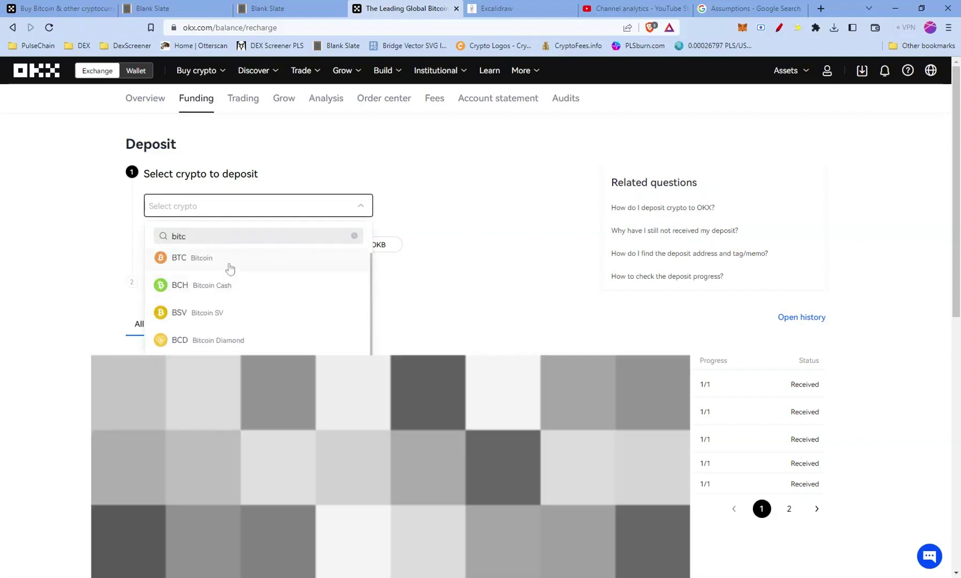
click(229, 264)
- Choose BTC-Bitcoin as the deposit network and view the destination account options in the deposit details
click(227, 272)
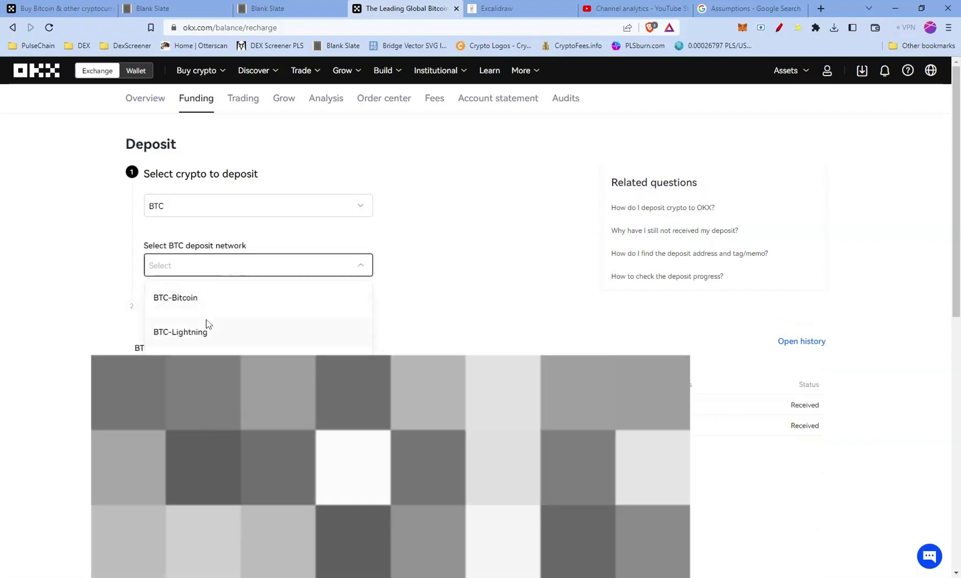
click(199, 309)
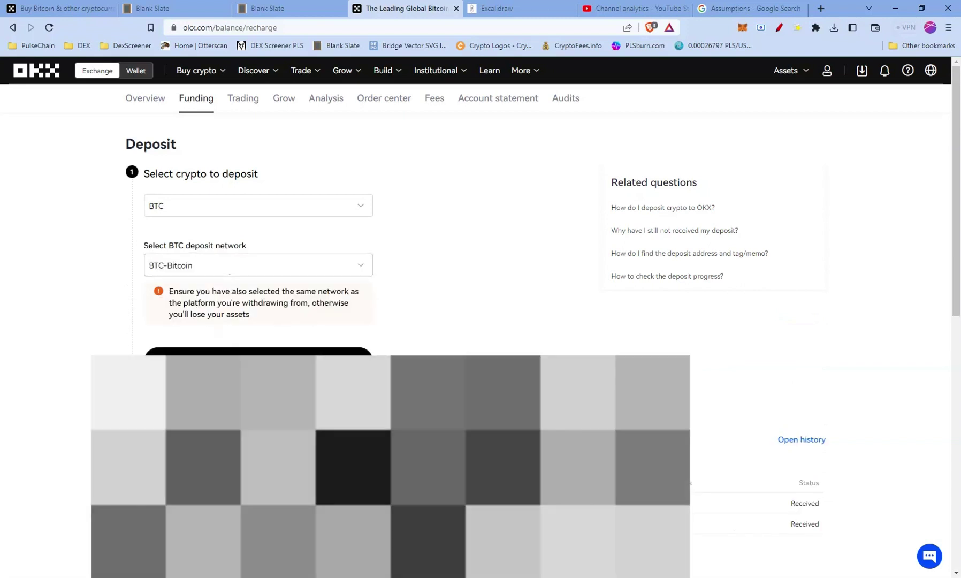
click(203, 360)
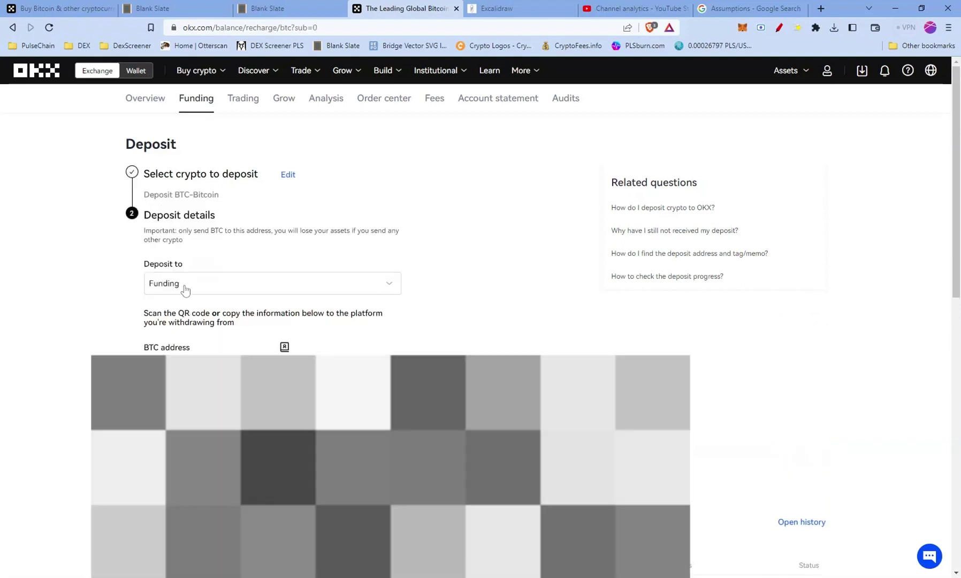
click(201, 289)
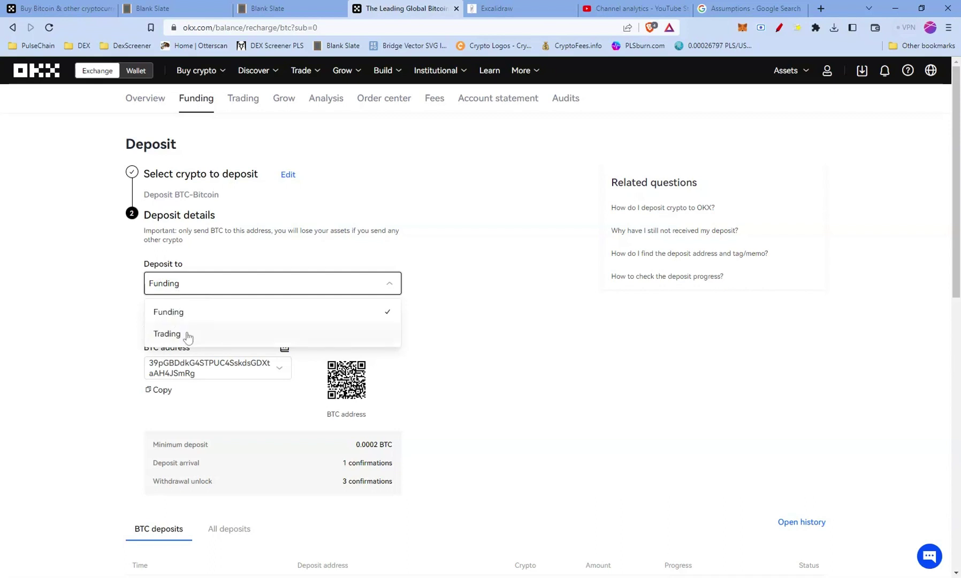
click(96, 310)
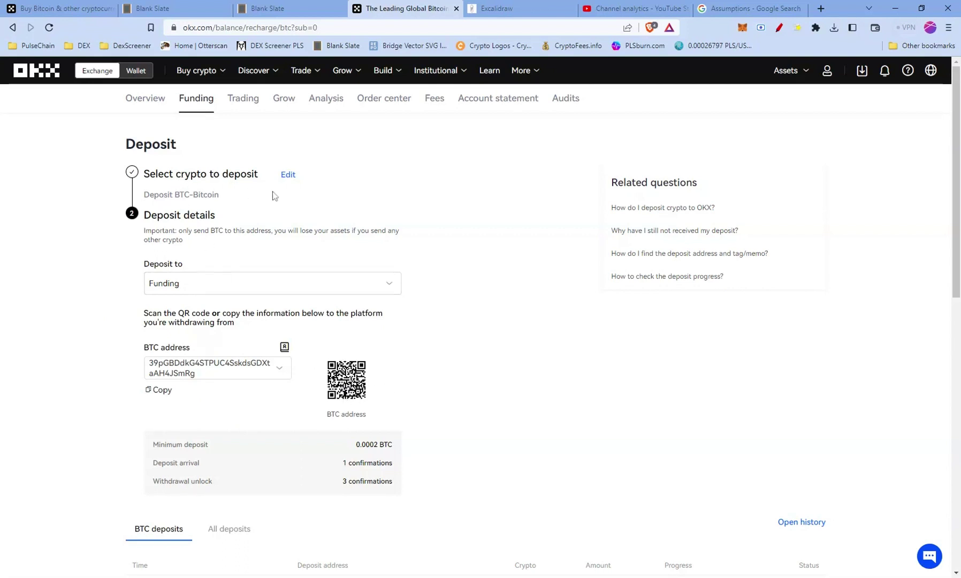
- Edit the crypto selection for the deposit and choose USDT instead
click(290, 179)
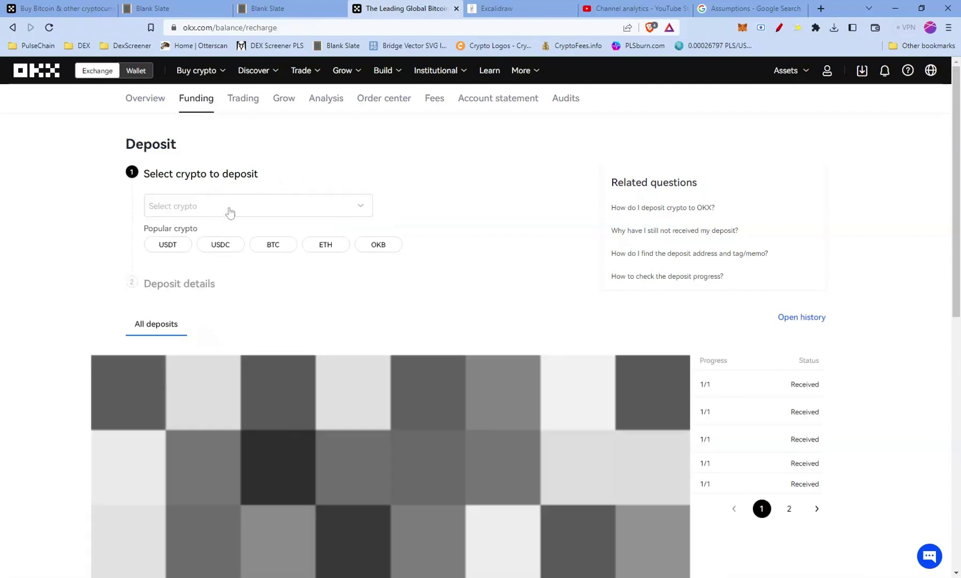
click(230, 210)
click(229, 210)
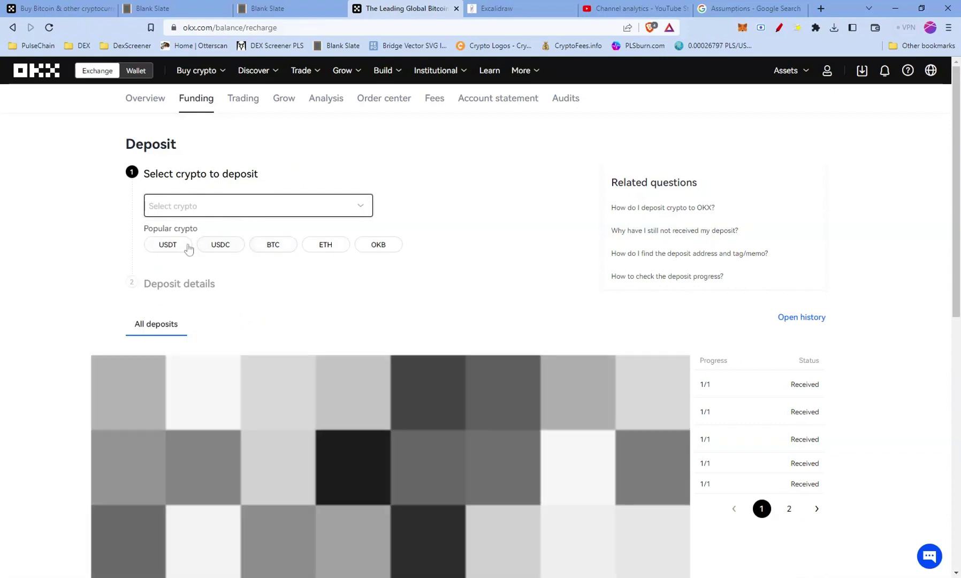
click(171, 246)
- Look through the available USDT deposit networks without choosing one
click(228, 267)
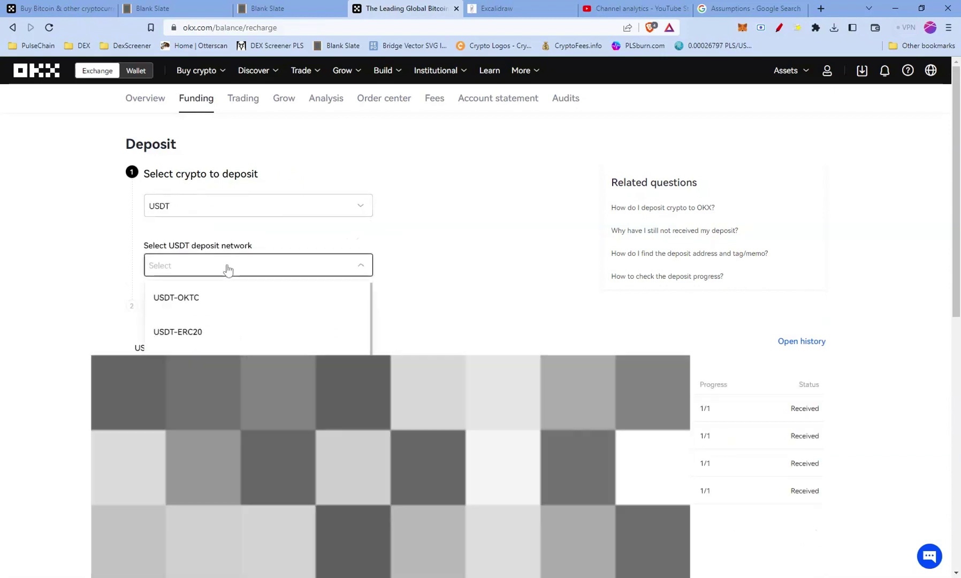
scroll(209, 332, down, 3)
scroll(209, 332, up, 3)
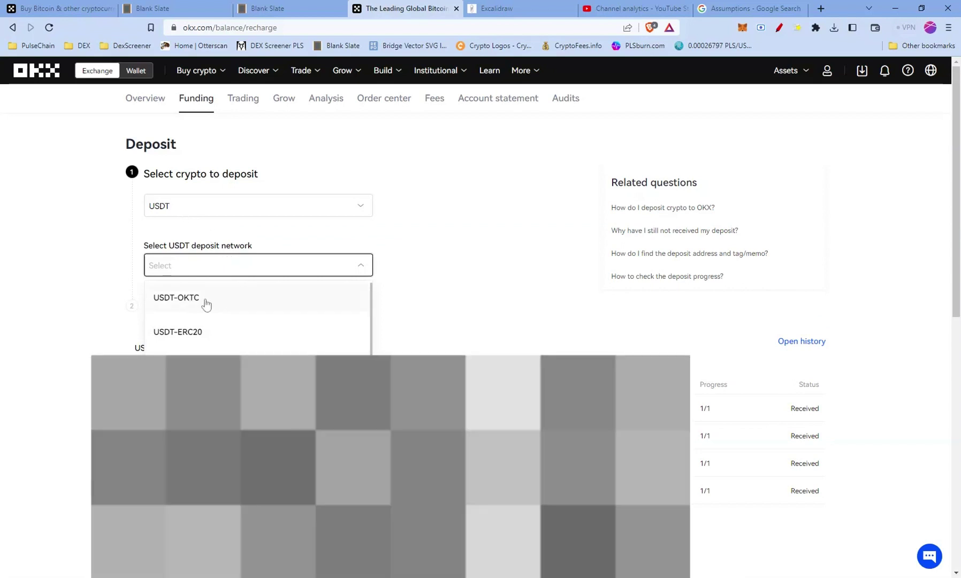
scroll(210, 328, down, 3)
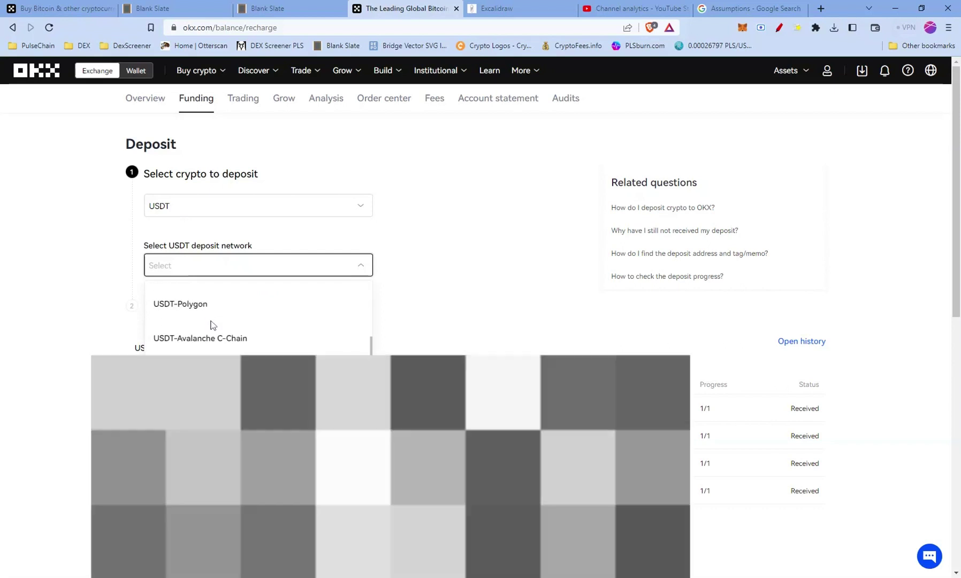
scroll(214, 342, up, 3)
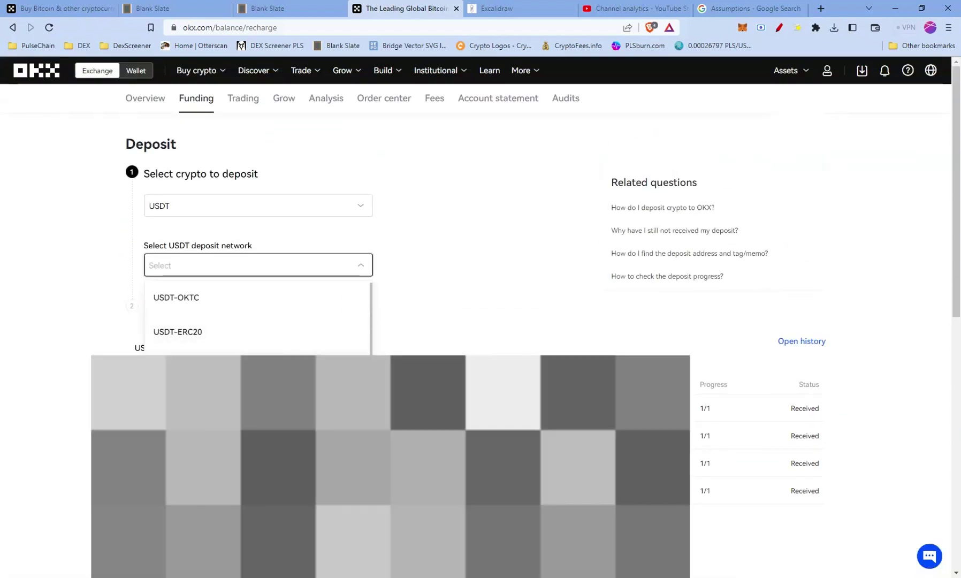
click(71, 259)
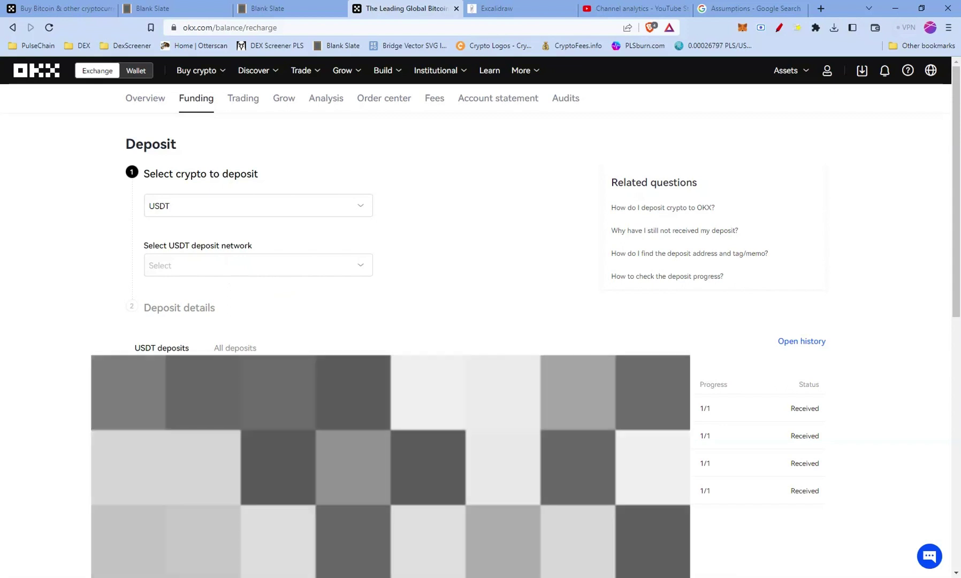
- Check the four-step notes, open OKX's Convert page and include the trading account as a funding source
key(ctrl+shift+Tab)
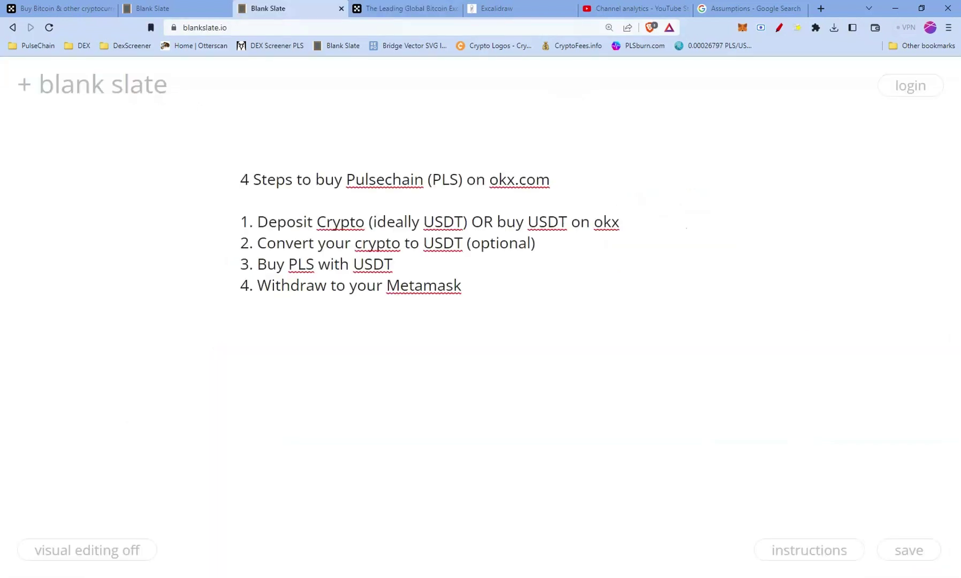
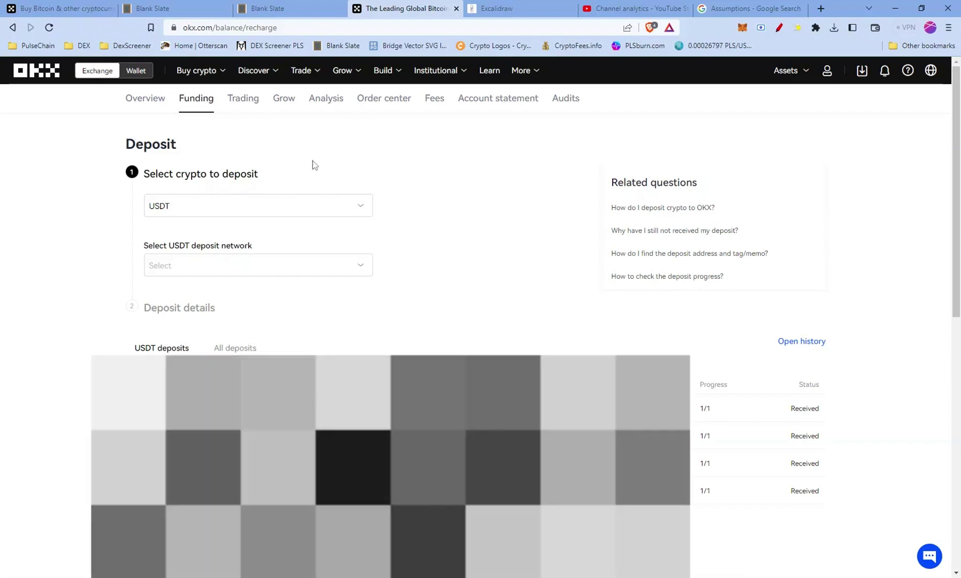
mouse_move(305, 70)
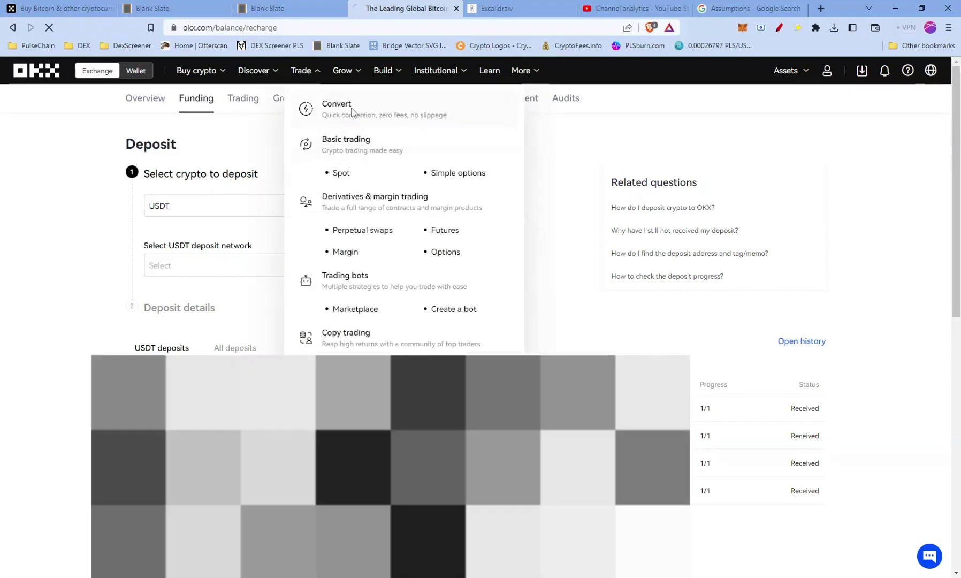
click(351, 110)
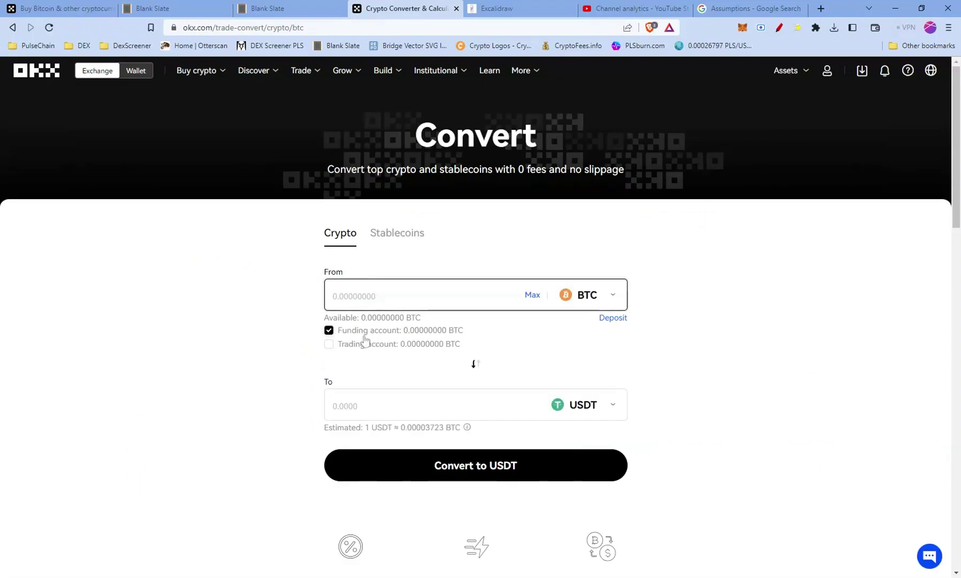
click(329, 344)
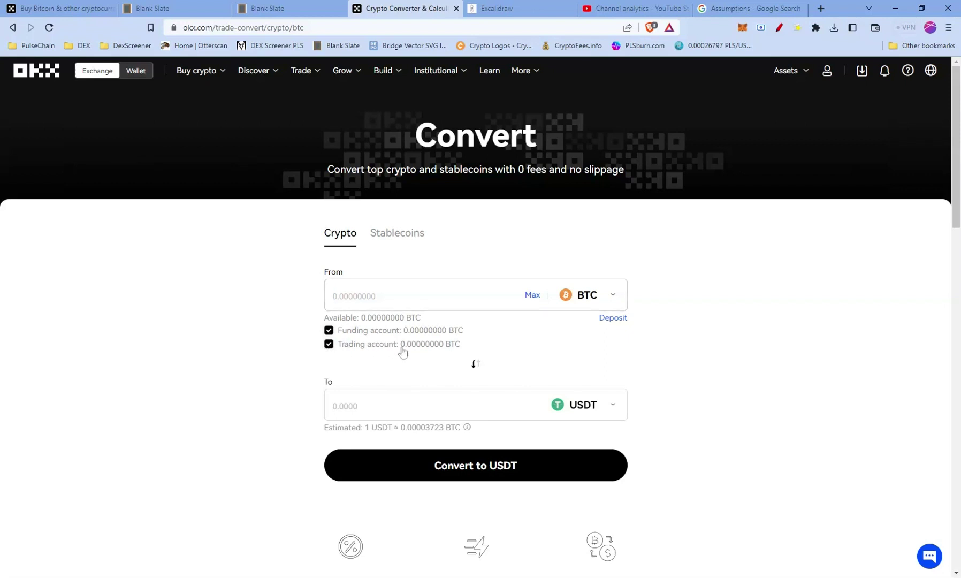
- Select BTC as the crypto to convert from and fill in the maximum available amount
click(598, 302)
scroll(578, 401, down, 5)
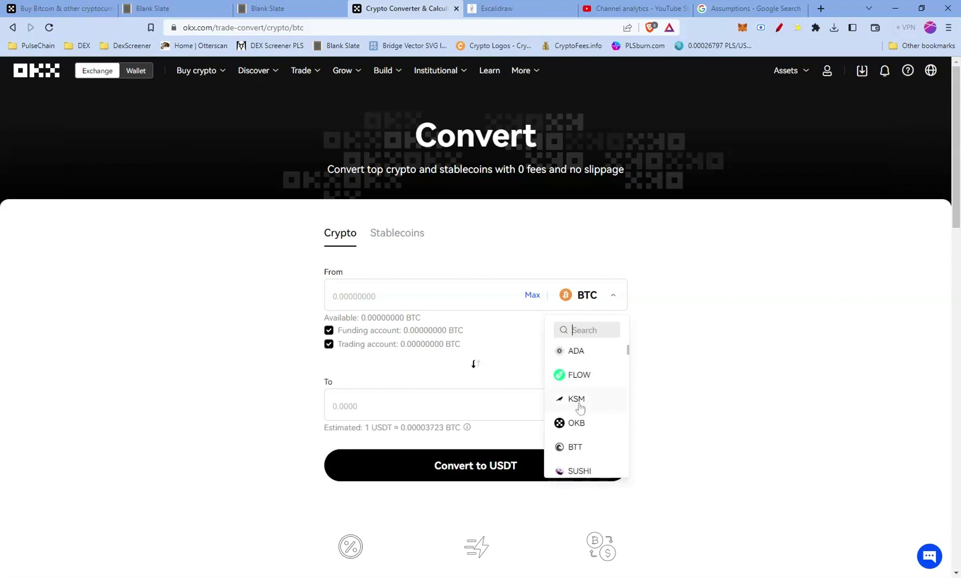
scroll(579, 404, up, 5)
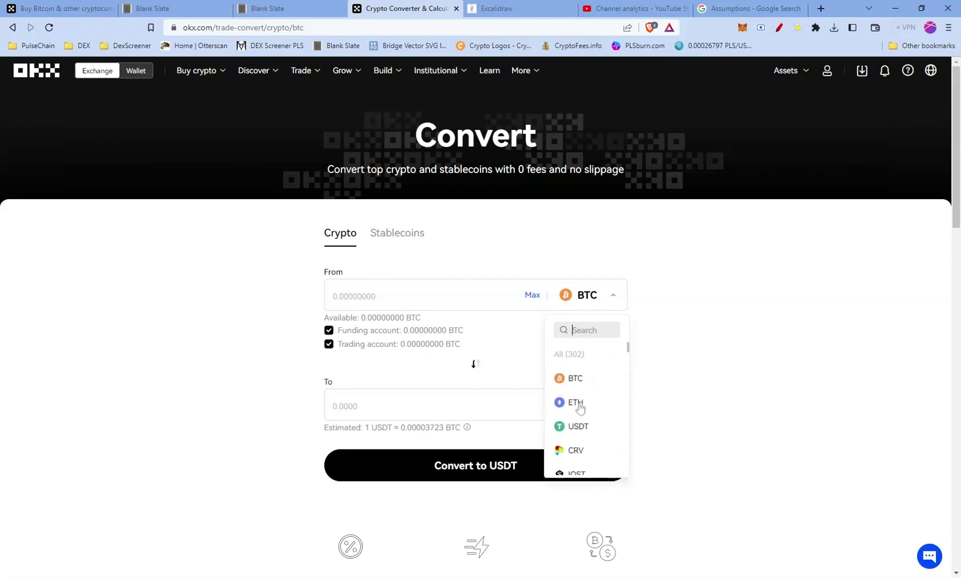
click(590, 382)
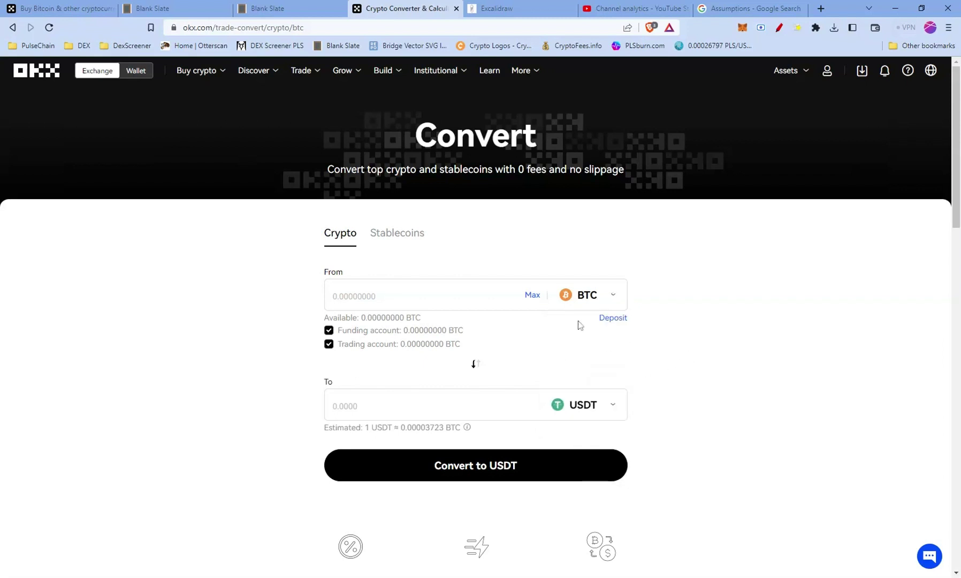
click(537, 300)
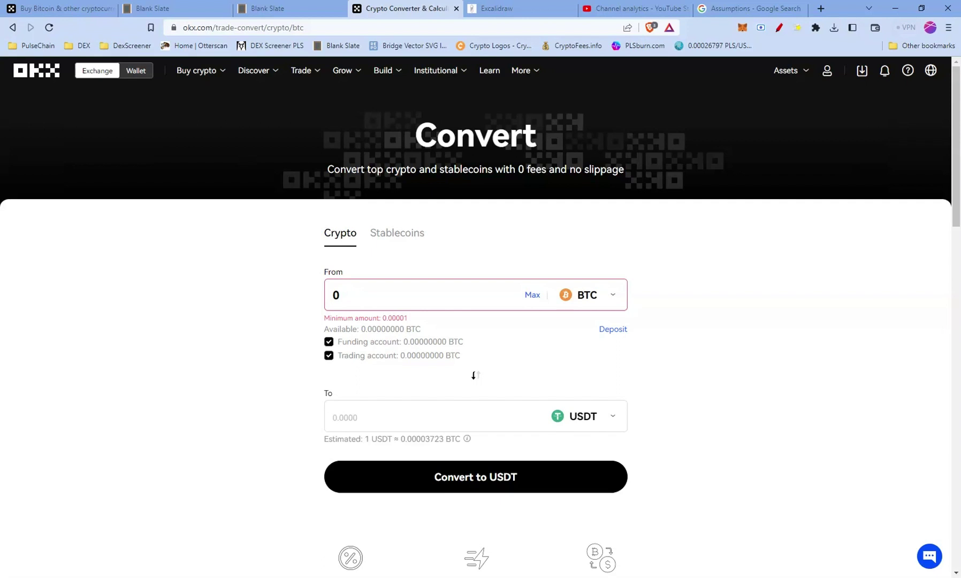
- Review the BTC to USDT conversion form without converting, and open the overview of your assets
click(333, 417)
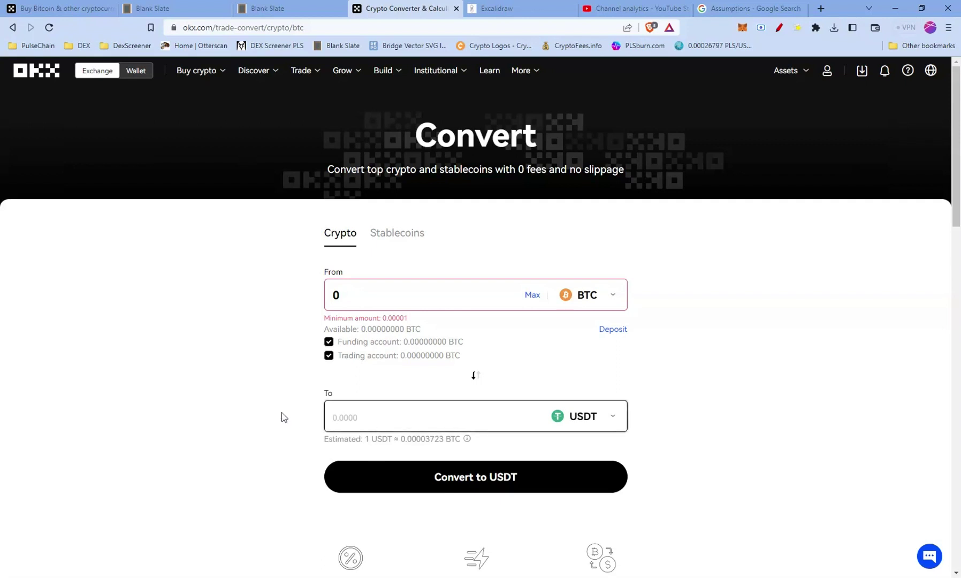
scroll(283, 417, down, 1)
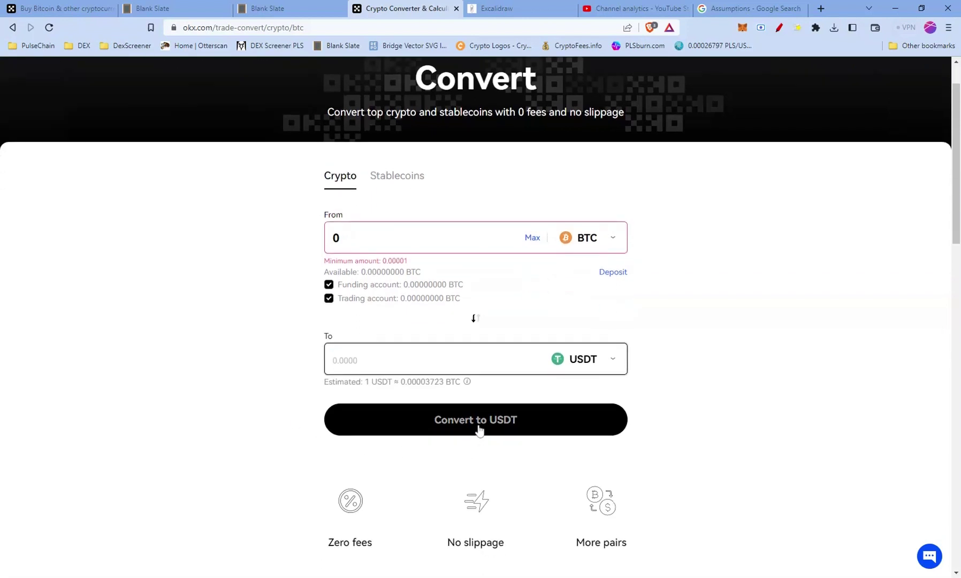
scroll(479, 431, up, 1)
mouse_move(796, 74)
click(758, 108)
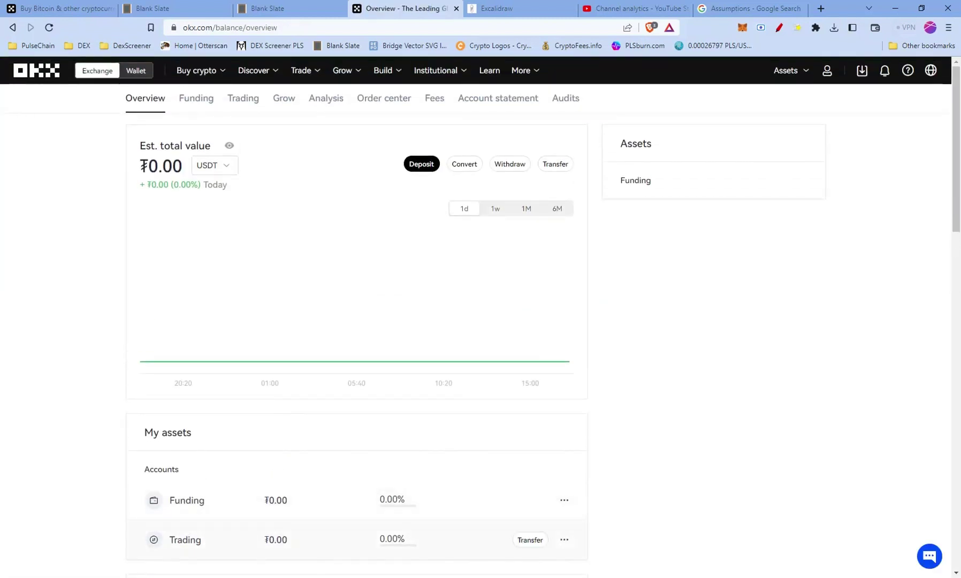
- Check the four-step notes and open OKX's spot trading page
key(ctrl+shift+Tab)
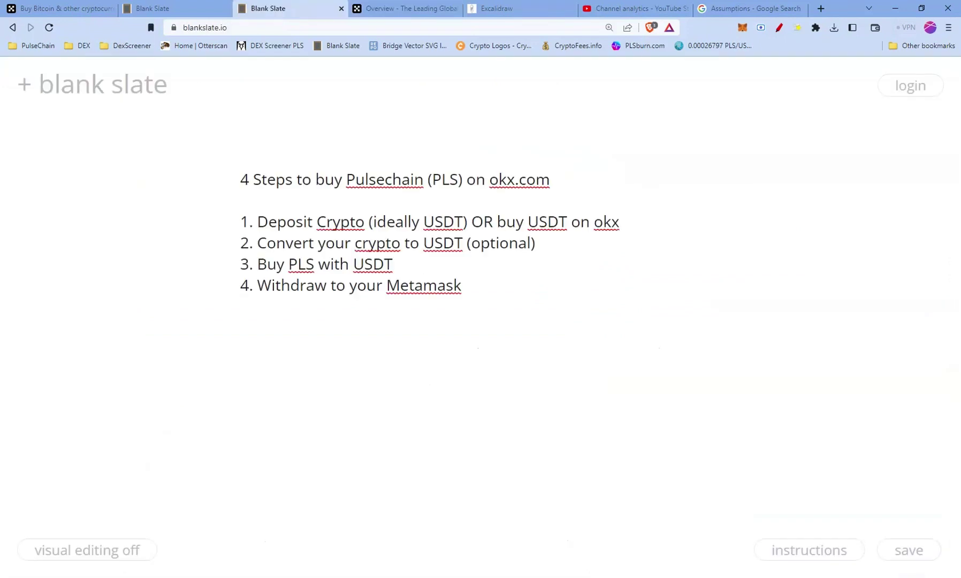
key(ctrl+Tab)
mouse_move(313, 75)
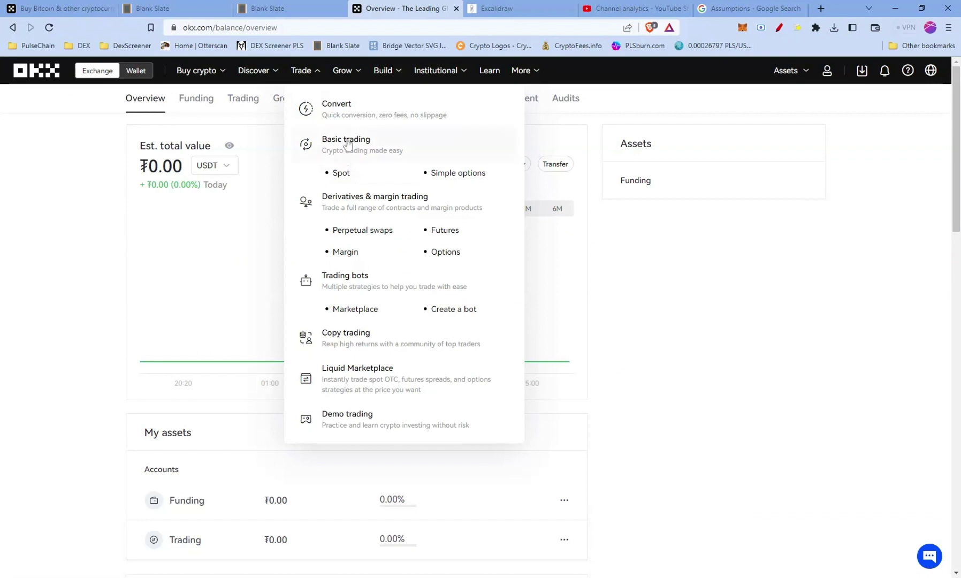
click(348, 176)
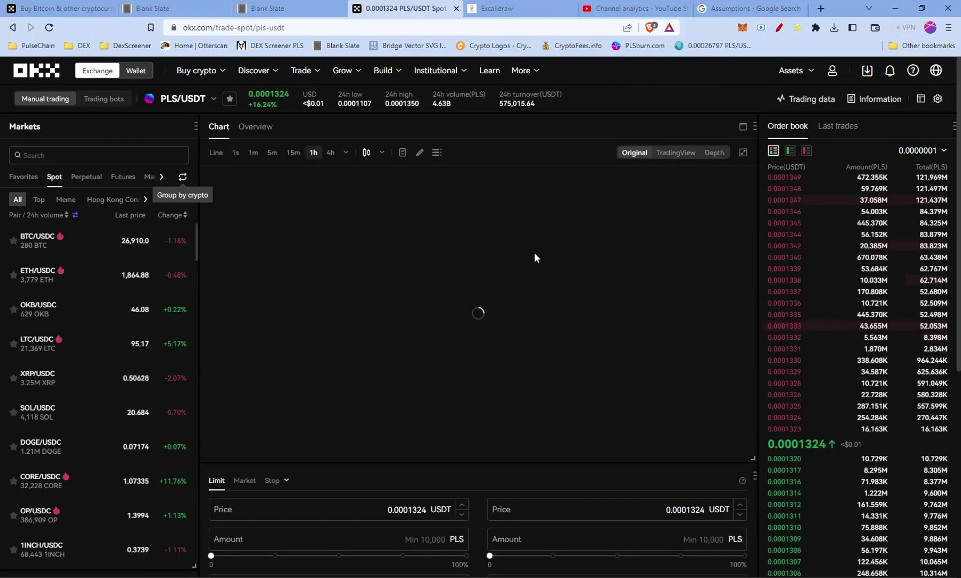
- Search the trading pairs for "pls" and select PLS/USDT
click(187, 103)
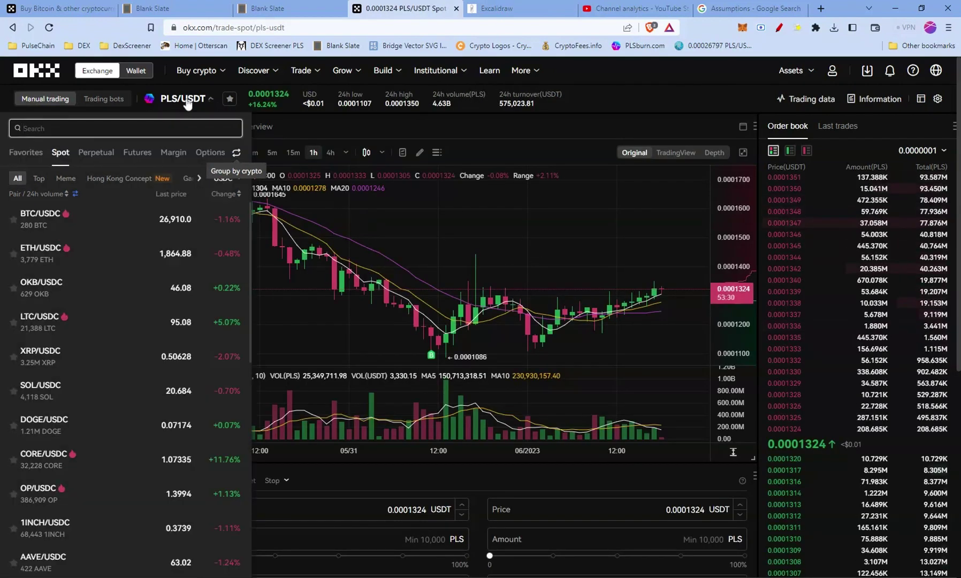
text(pls)
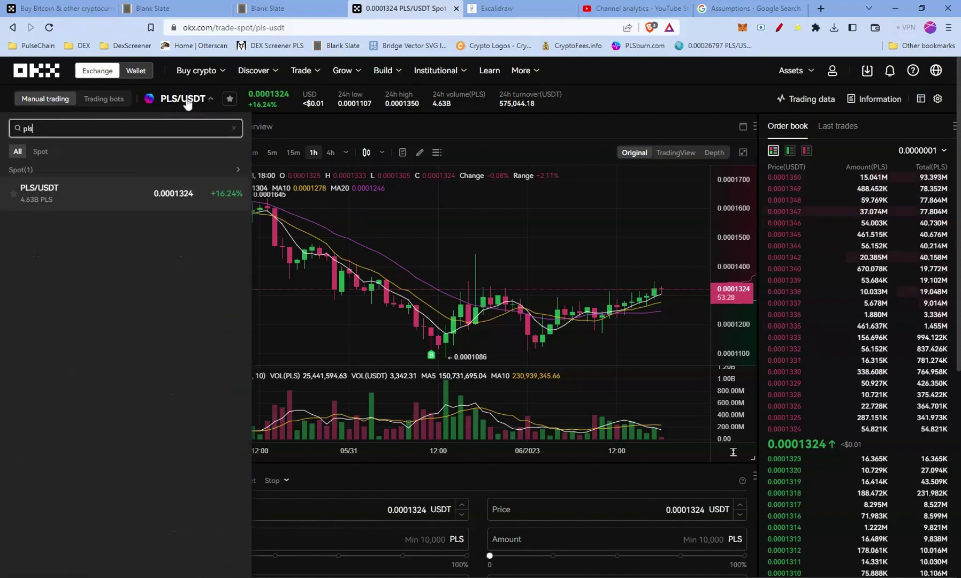
click(51, 195)
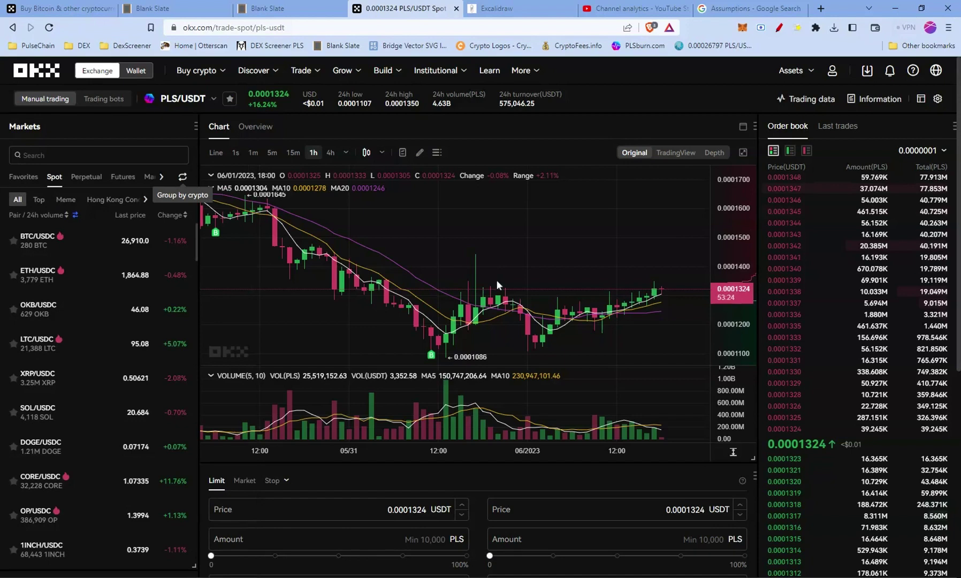
- Switch the PLS order to Market and set the USDT total to 100% of the available balance
scroll(343, 471, down, 2)
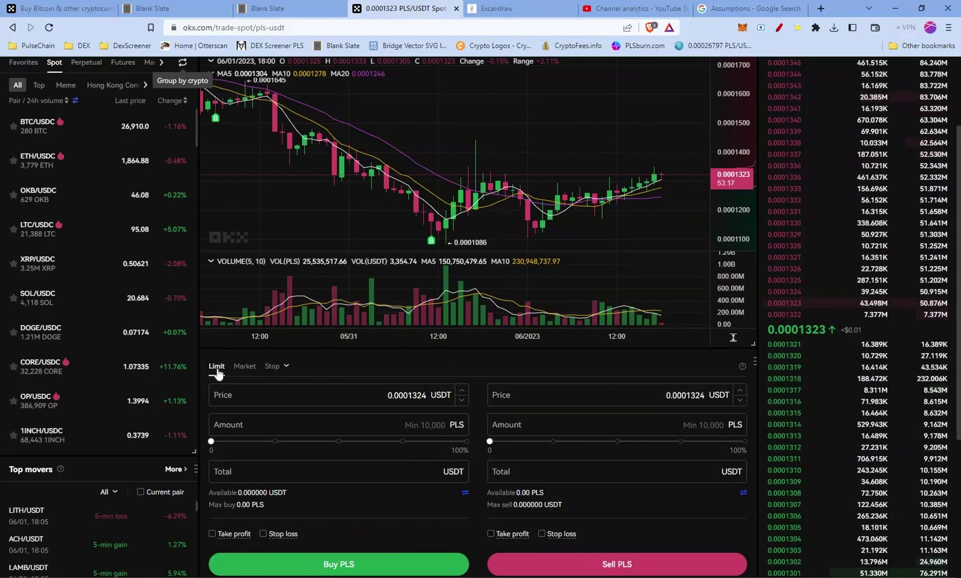
click(244, 369)
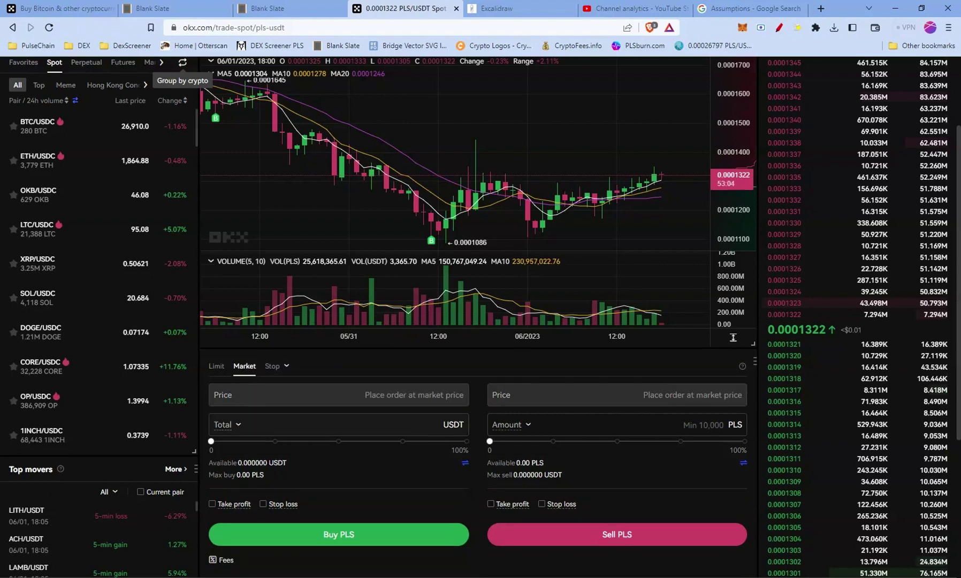
click(438, 424)
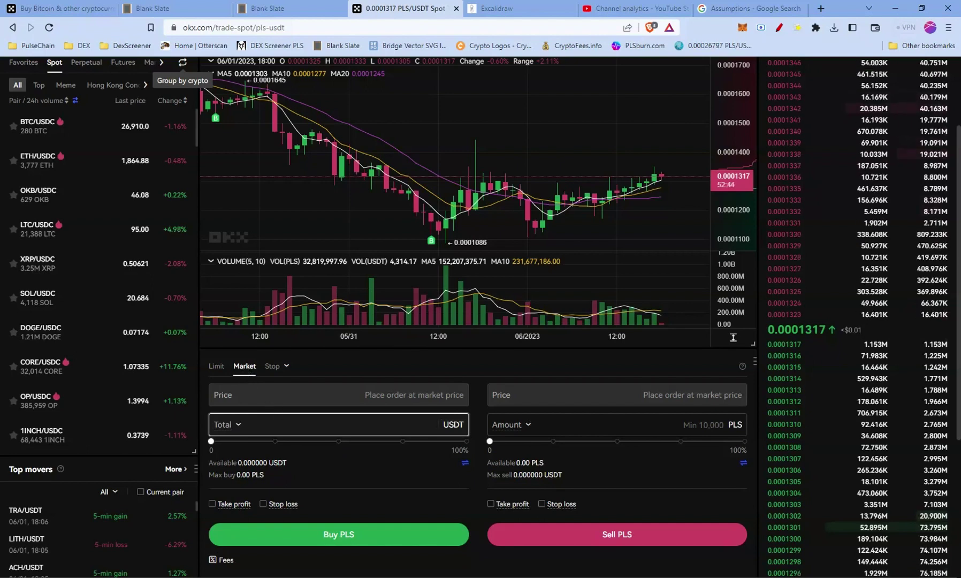
click(461, 453)
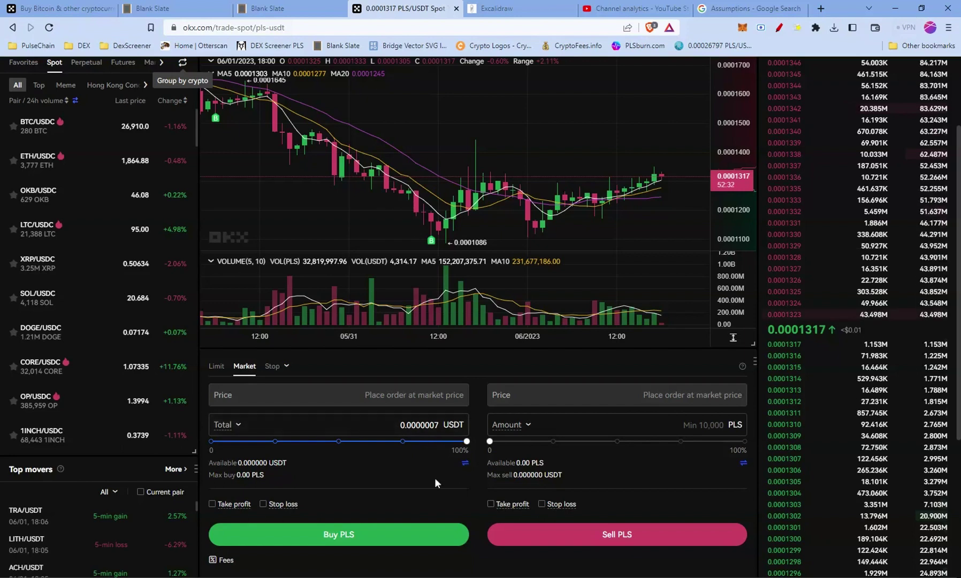
- Try a USDT transfer from the Funding to the Trading account with the maximum amount, and cancel it
click(465, 463)
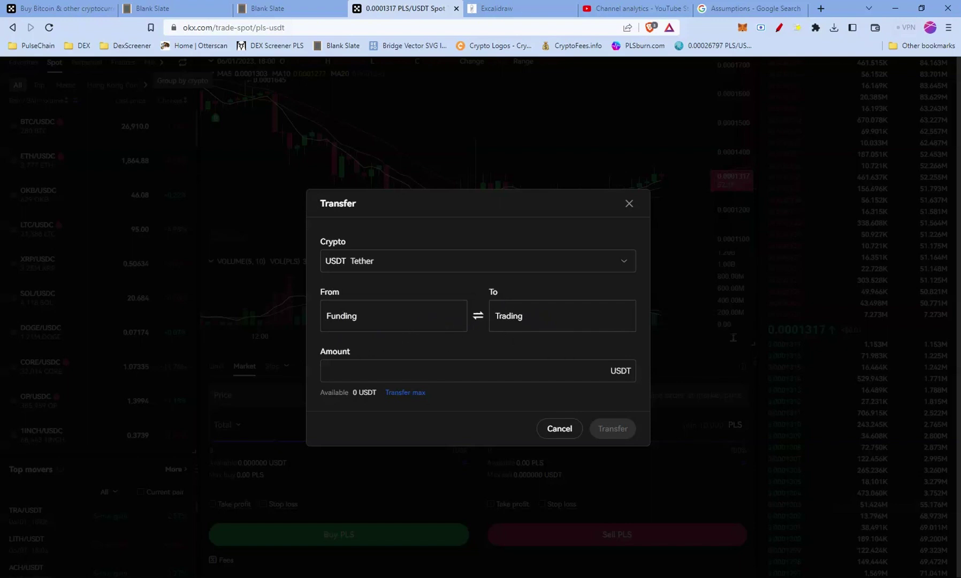
click(407, 371)
click(418, 398)
click(572, 436)
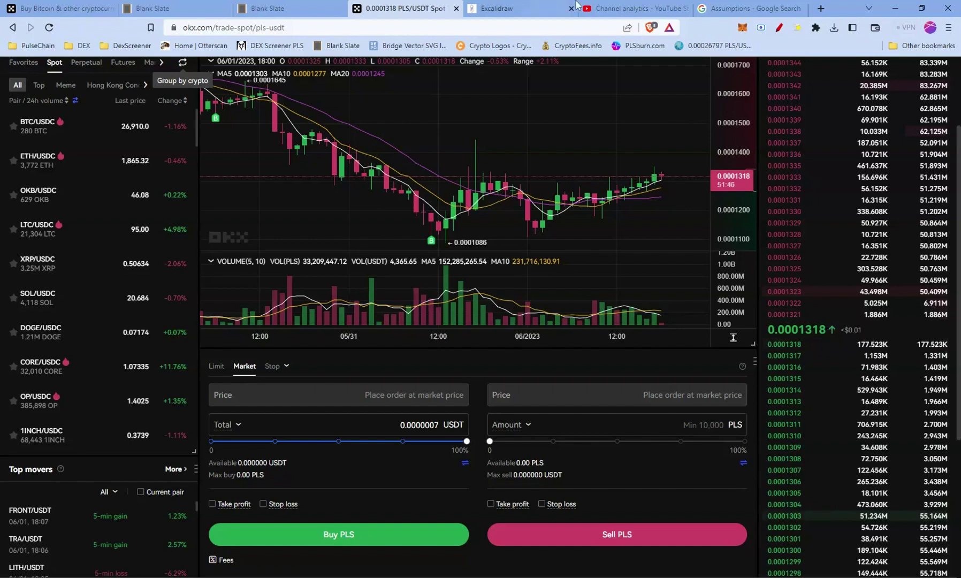
- Check the four-step notes again and return to OKX's overview of your assets
click(313, 8)
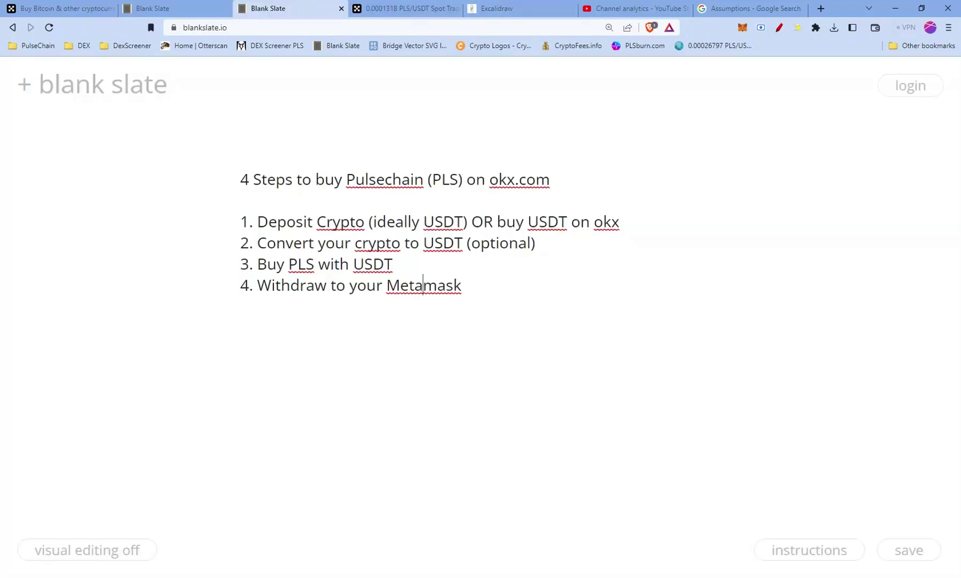
key(ctrl+Tab)
scroll(604, 279, up, 3)
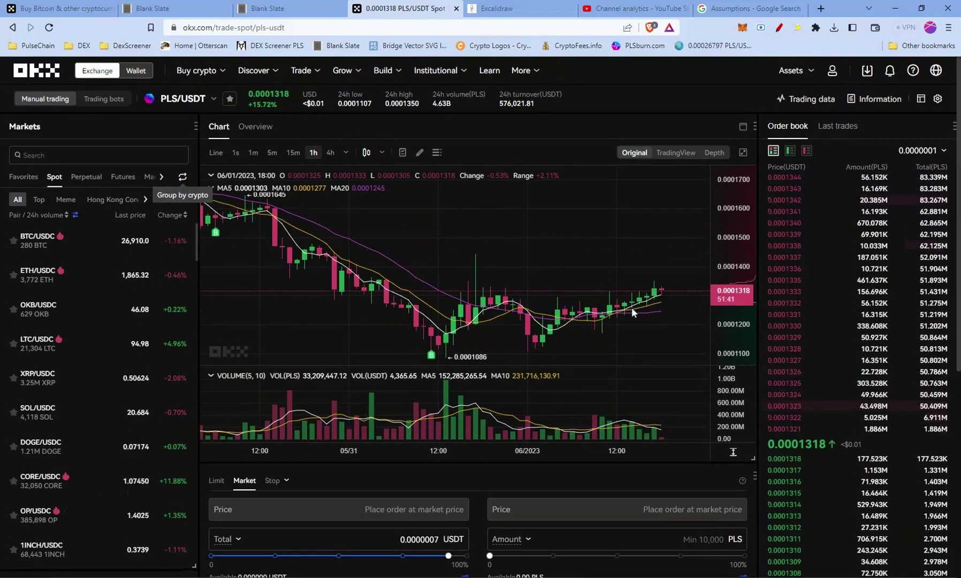
mouse_move(813, 78)
click(775, 105)
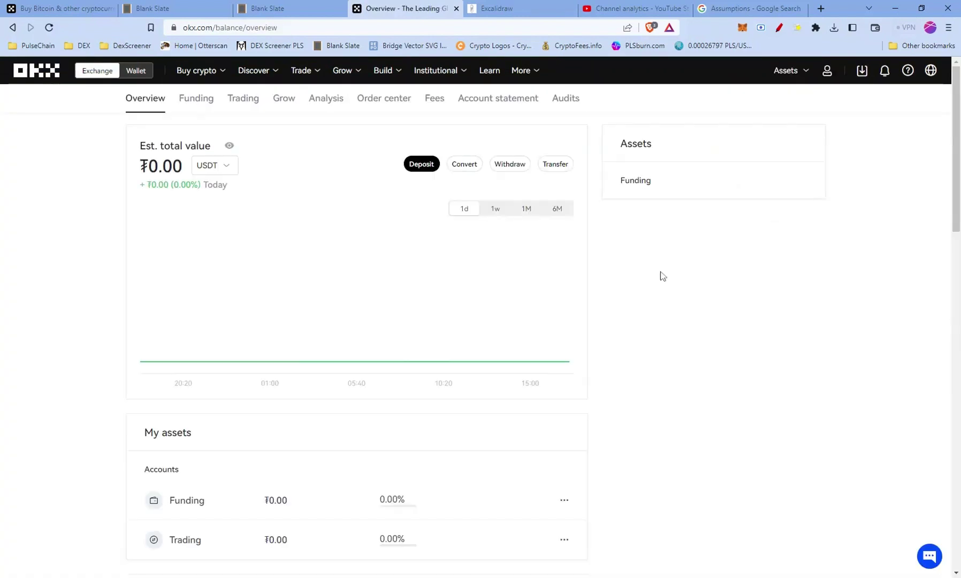
- Open the withdrawal page and choose PLS (PulseChain) as the crypto to withdraw
mouse_move(807, 78)
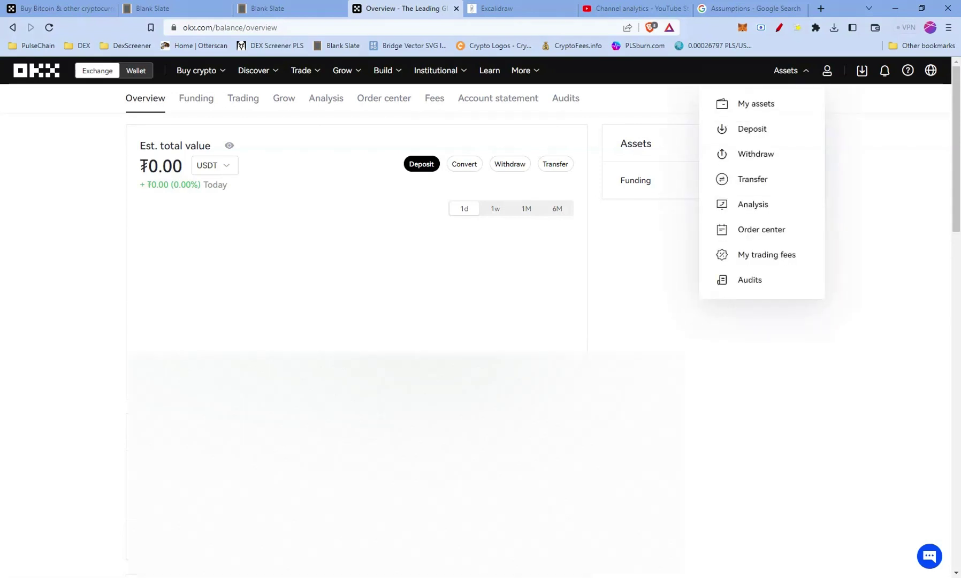
click(758, 155)
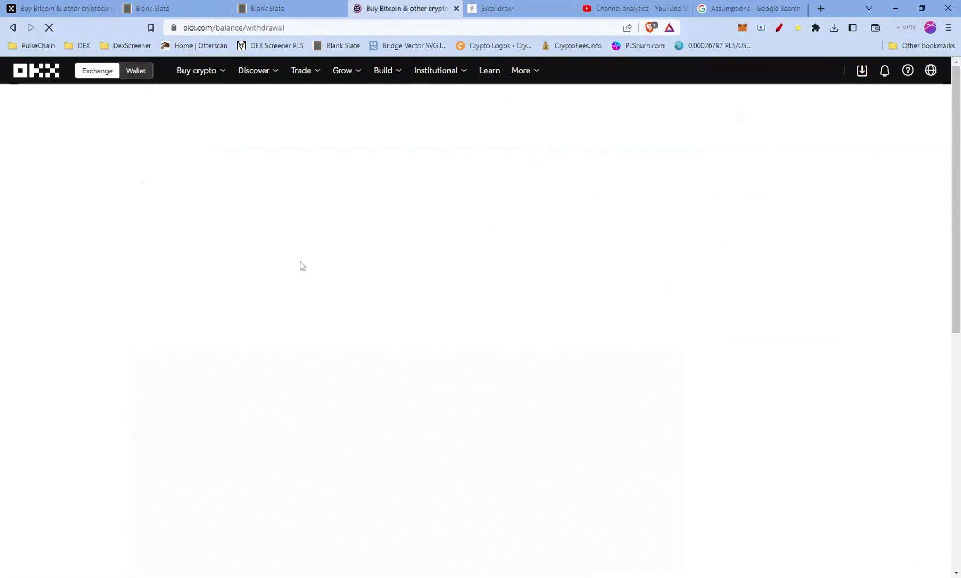
click(269, 210)
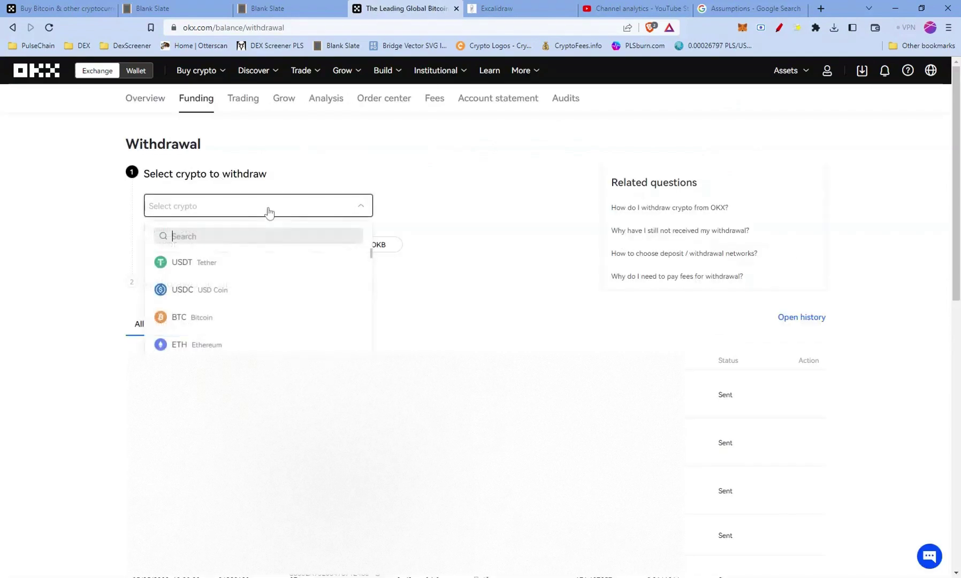
text(pls)
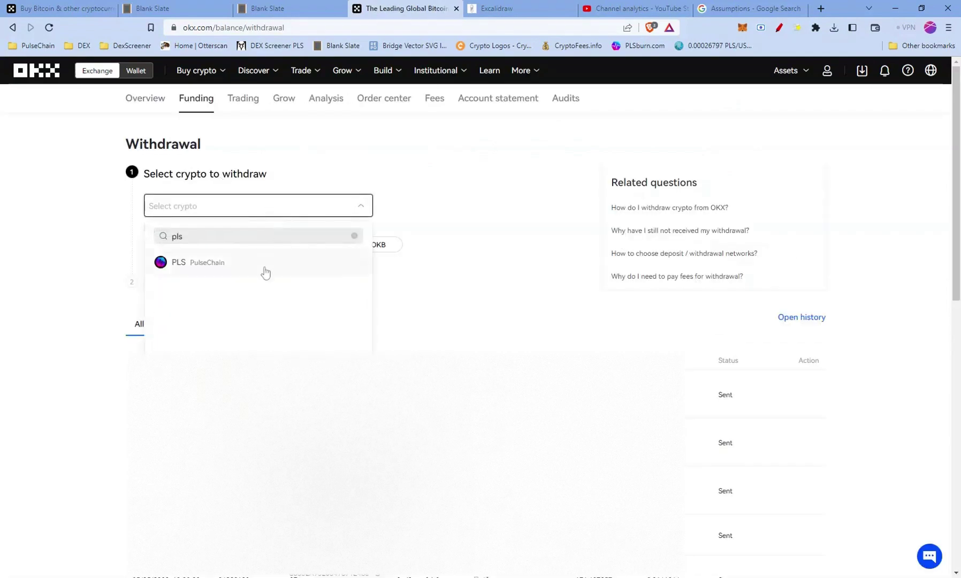
click(242, 271)
- Keep On-chain as the withdrawal method for PLS and continue to the withdrawal details
click(215, 274)
click(213, 290)
click(212, 281)
click(214, 283)
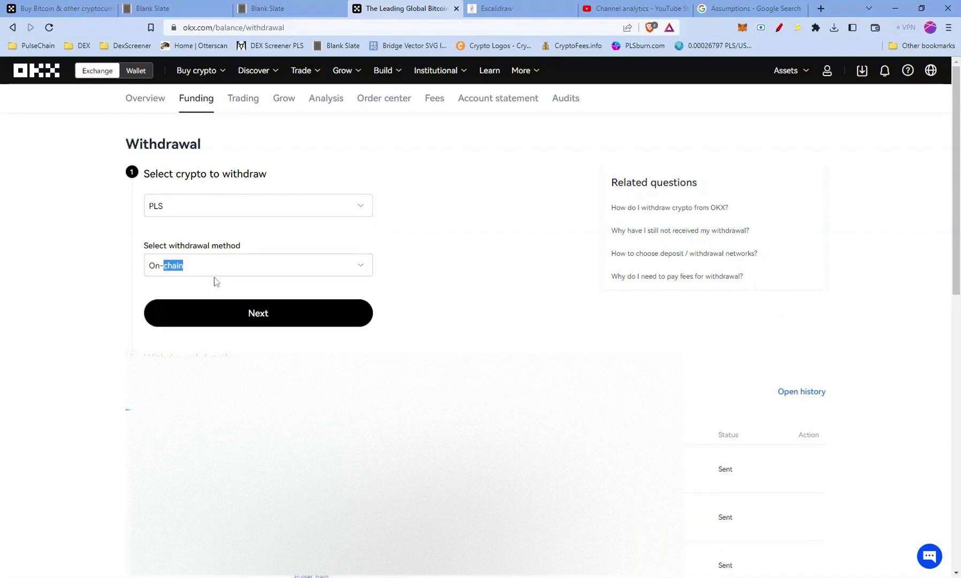
click(222, 273)
click(221, 273)
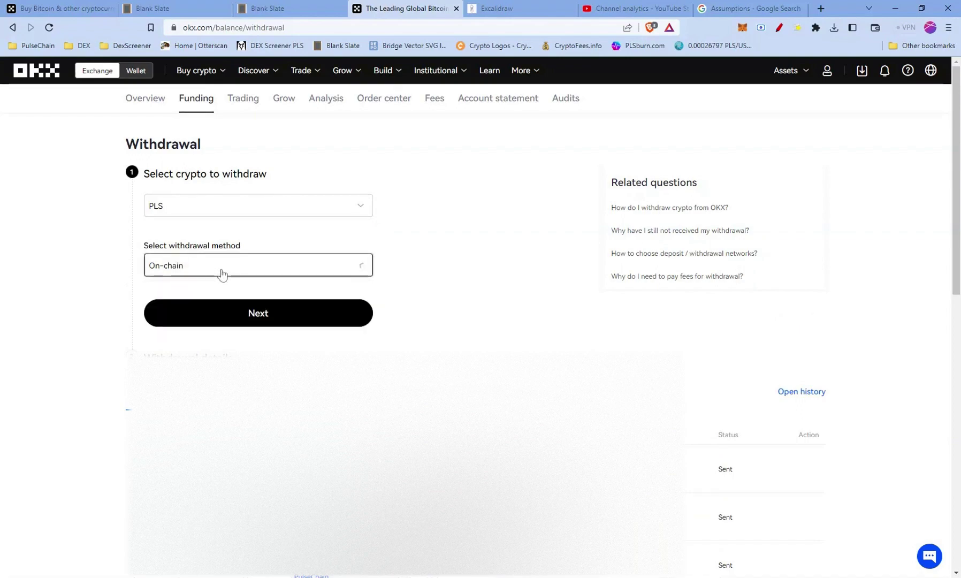
click(254, 319)
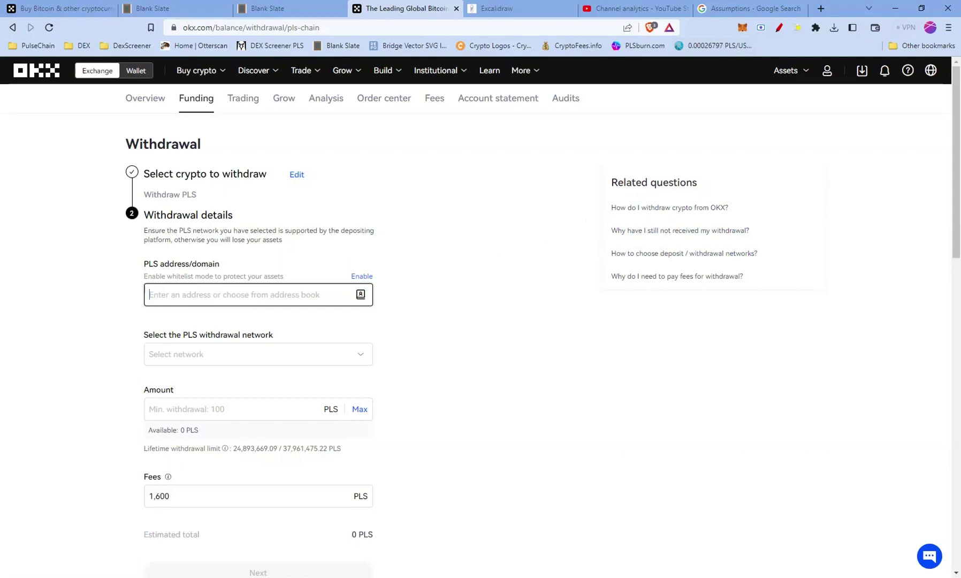
- Select PLS-PulseChain as the withdrawal network and look over the amount and fee fields
click(236, 355)
click(190, 401)
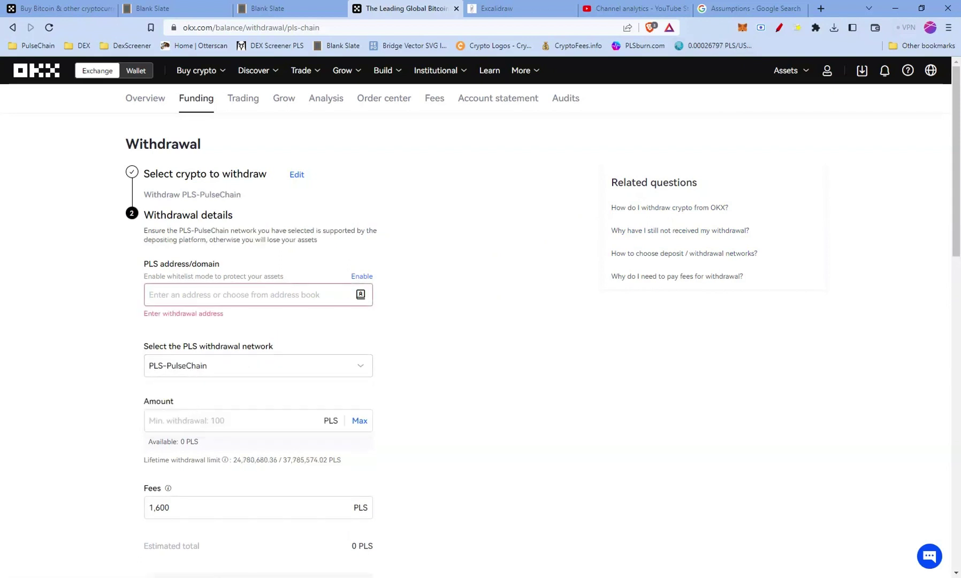
scroll(450, 350, down, 1)
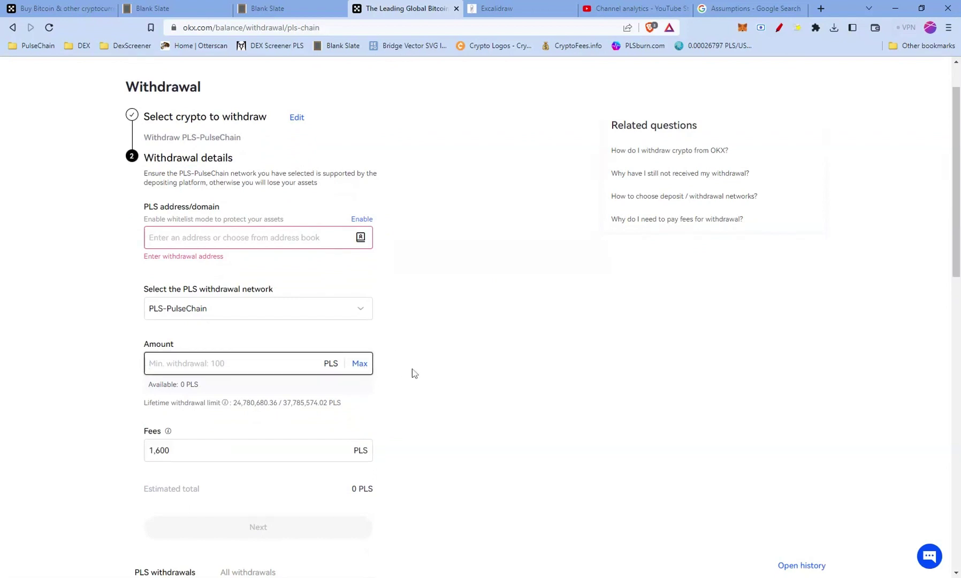
scroll(413, 373, down, 1)
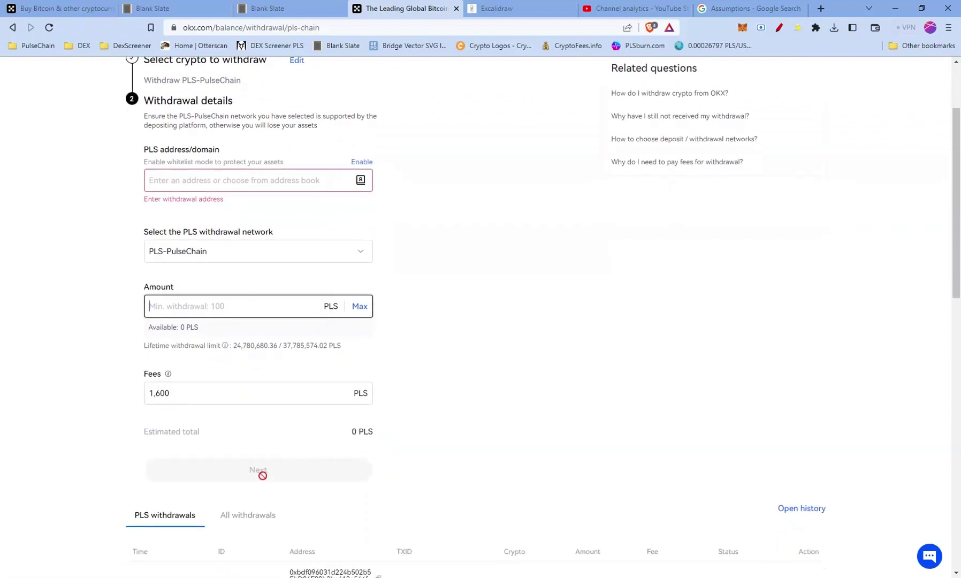